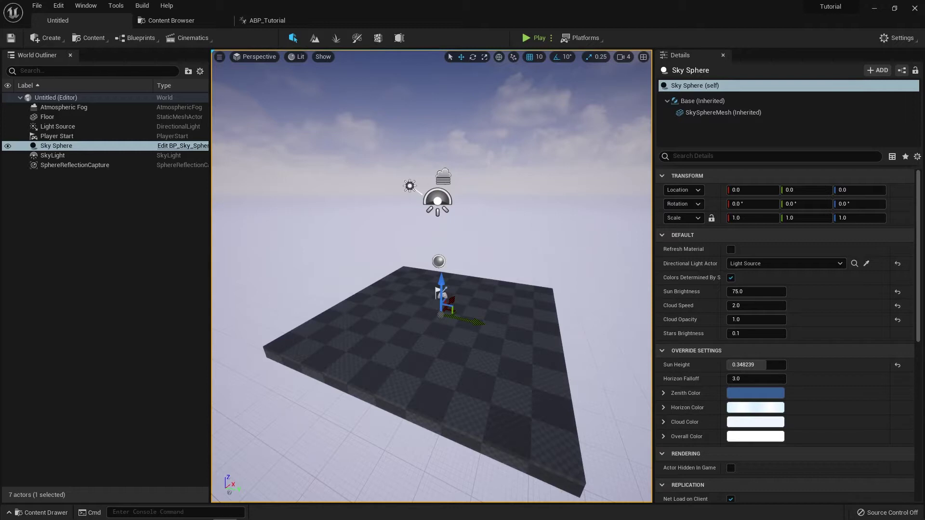
# Add a Blend Poses by bool node to the AnimGraph of ABP_Tutorial.
pyautogui.click(282, 22)
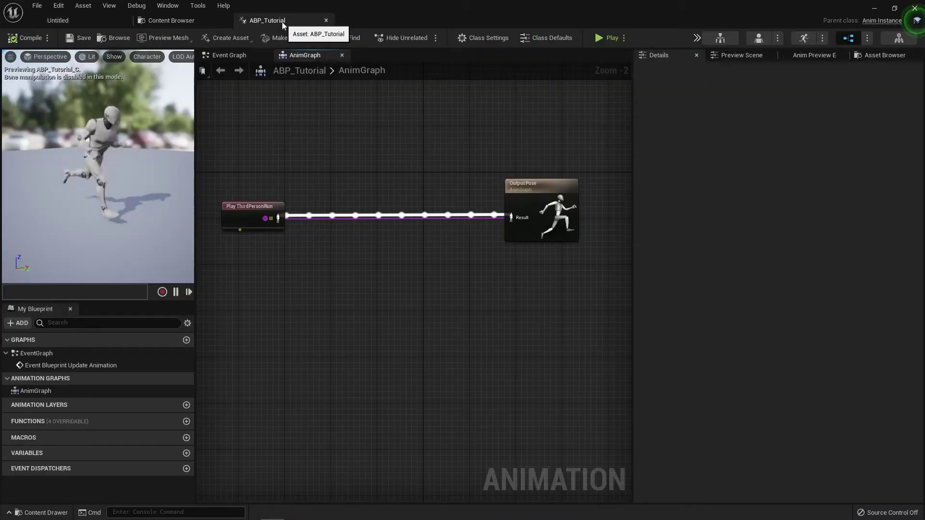
pyautogui.rightClick(338, 253)
pyautogui.write('blend')
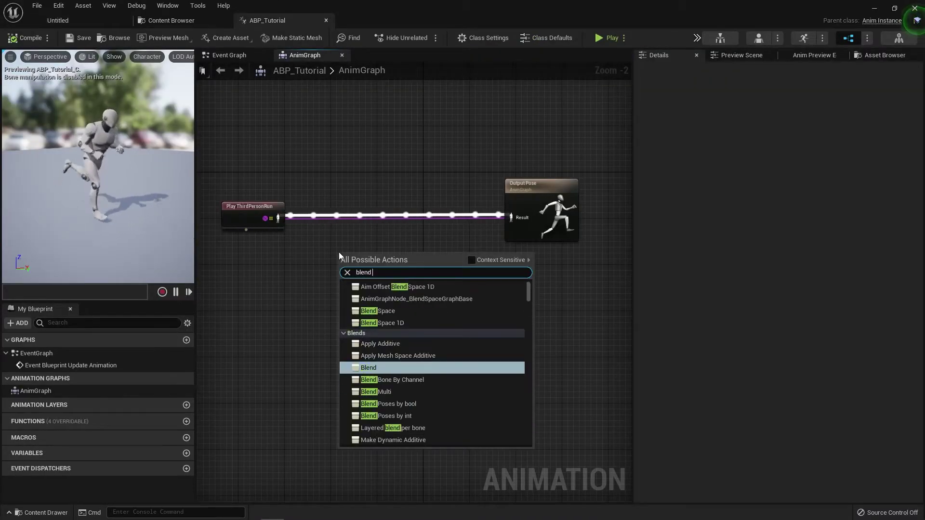
pyautogui.write(' poses')
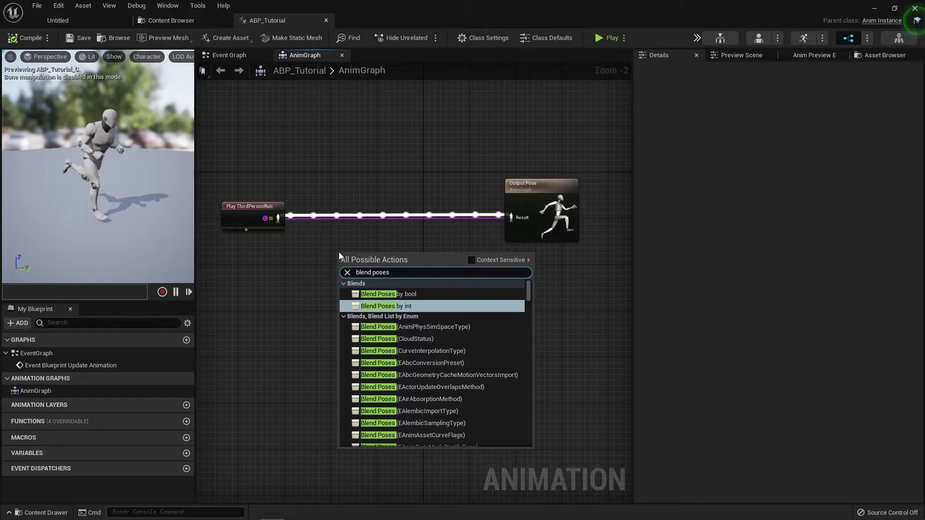
pyautogui.click(404, 295)
pyautogui.scroll(1, 368, 307)
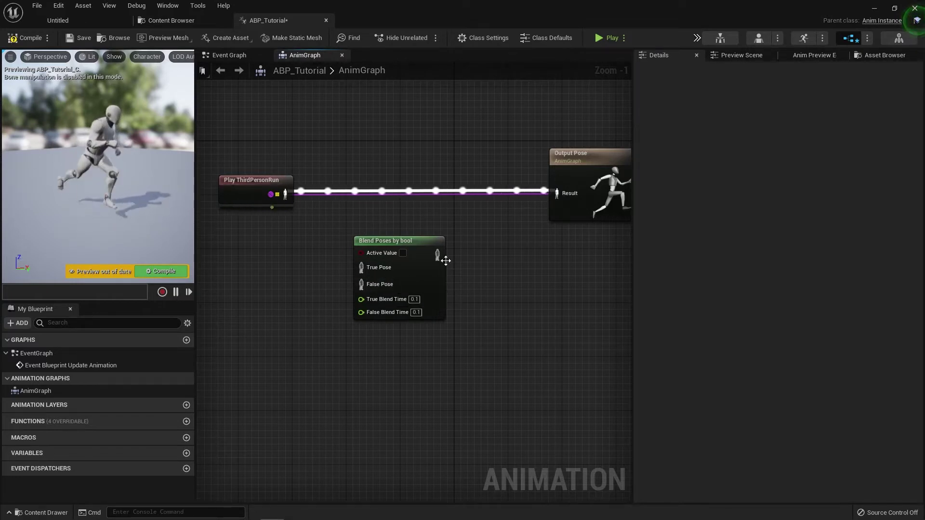
# Connect the Blend Poses by bool output to the Output Pose result and feed Play ThirdPersonRun into its True Pose.
pyautogui.moveTo(437, 254); pyautogui.dragTo(557, 193)
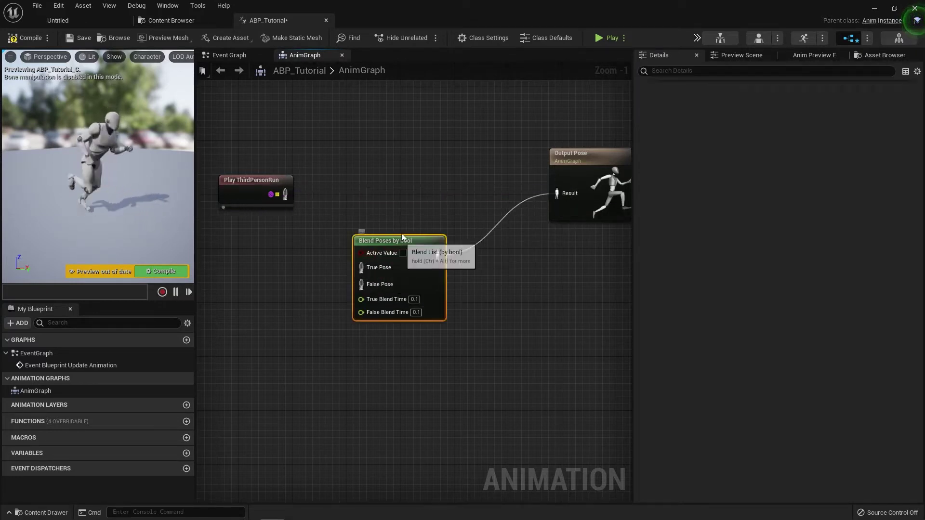
pyautogui.moveTo(397, 242); pyautogui.dragTo(409, 181)
pyautogui.moveTo(287, 199); pyautogui.dragTo(377, 208)
pyautogui.moveTo(293, 230); pyautogui.dragTo(342, 232, button='right')
# Duplicate the Play ThirdPersonRun node and connect the copy to the False Pose of Blend Poses by bool.
pyautogui.click(276, 190)
pyautogui.click(274, 244)
pyautogui.hotkey('ctrl', 'c')
pyautogui.hotkey('ctrl', 'v')
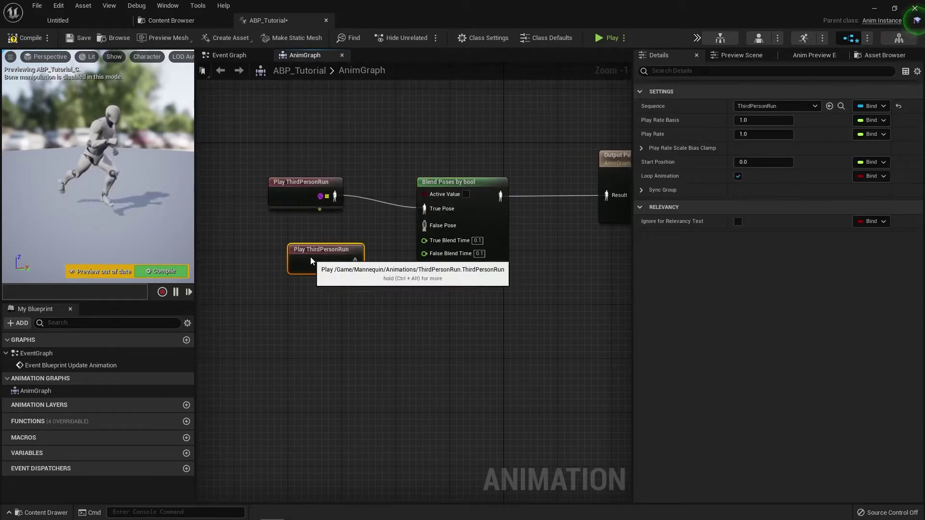
pyautogui.moveTo(335, 249); pyautogui.dragTo(424, 226)
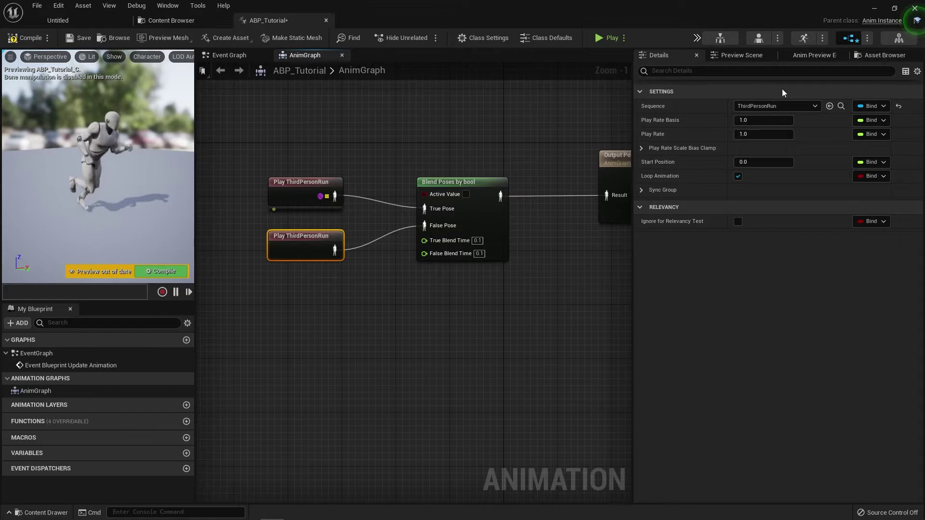
# Set the sequence of the node feeding False Pose to ThirdPersonIdle.
pyautogui.click(786, 106)
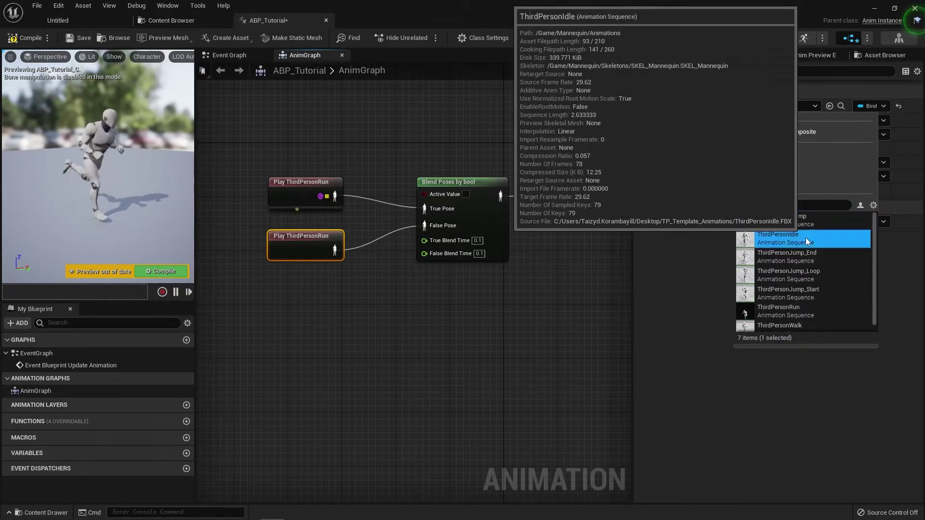
pyautogui.click(778, 236)
pyautogui.moveTo(468, 309); pyautogui.dragTo(473, 312, button='right')
pyautogui.click(473, 312)
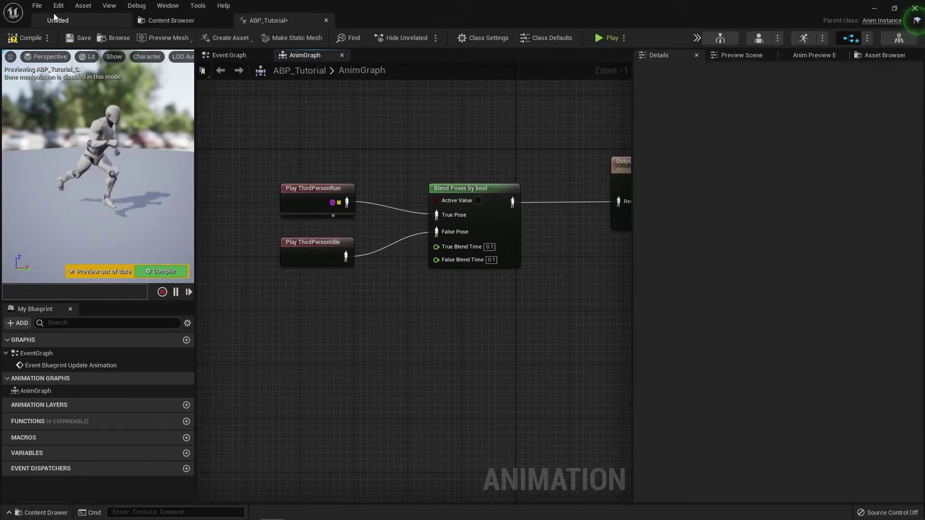
# Compile the animation blueprint and enable Active Value on the Blend Poses by bool node.
pyautogui.click(23, 38)
pyautogui.moveTo(447, 155); pyautogui.dragTo(434, 161, button='right')
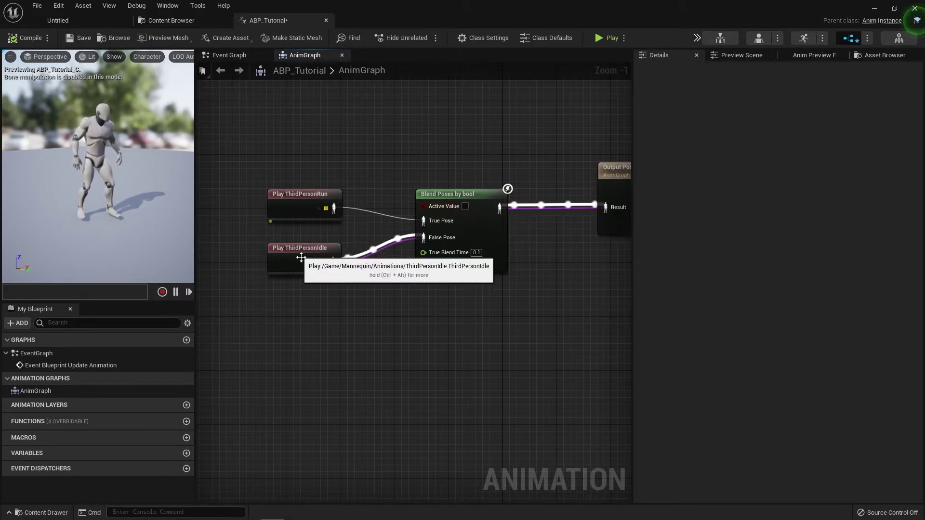
pyautogui.click(466, 207)
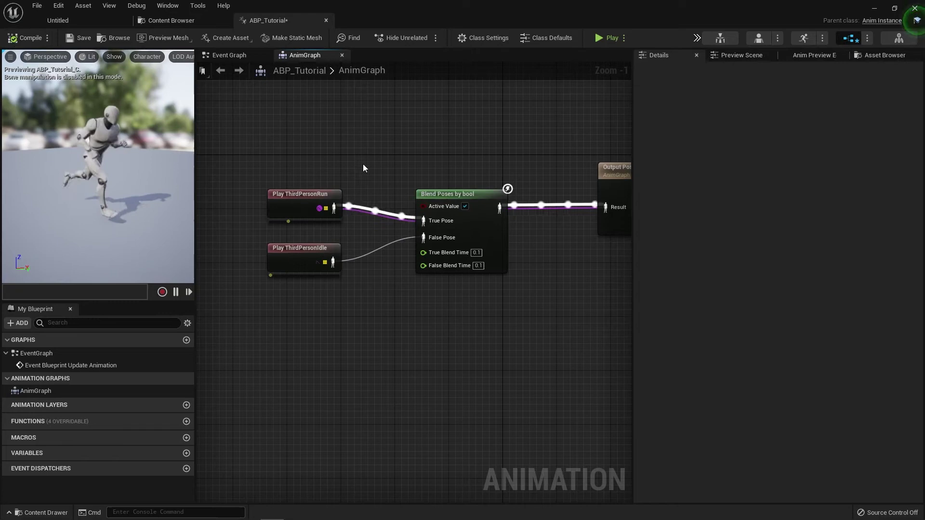
pyautogui.moveTo(289, 198); pyautogui.dragTo(291, 205)
pyautogui.click(357, 189)
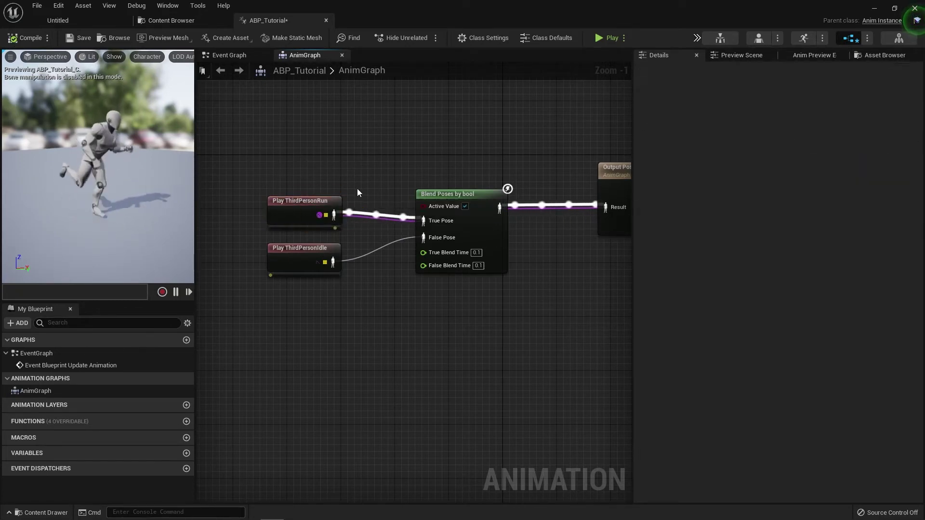
# Promote the Active Value input of Blend Poses by bool to a variable and compile the blueprint.
pyautogui.rightClick(424, 208)
pyautogui.click(466, 225)
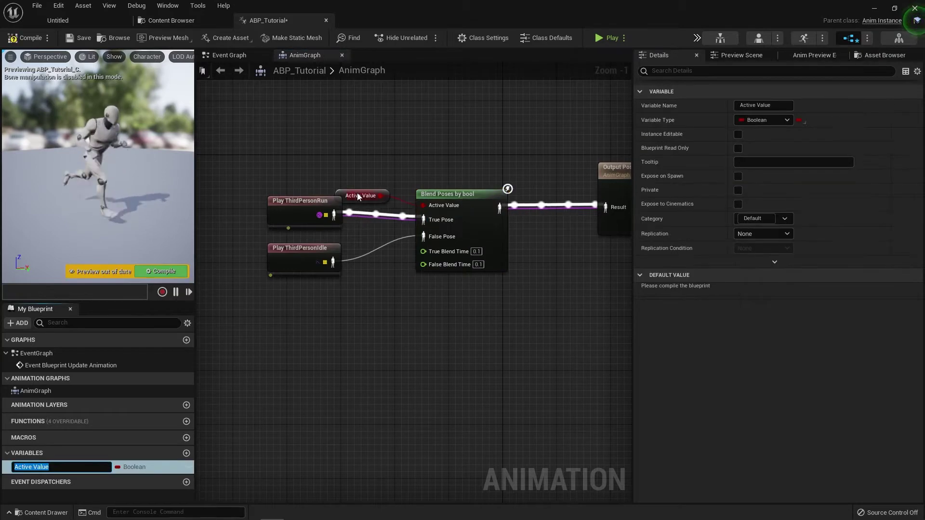
pyautogui.click(32, 40)
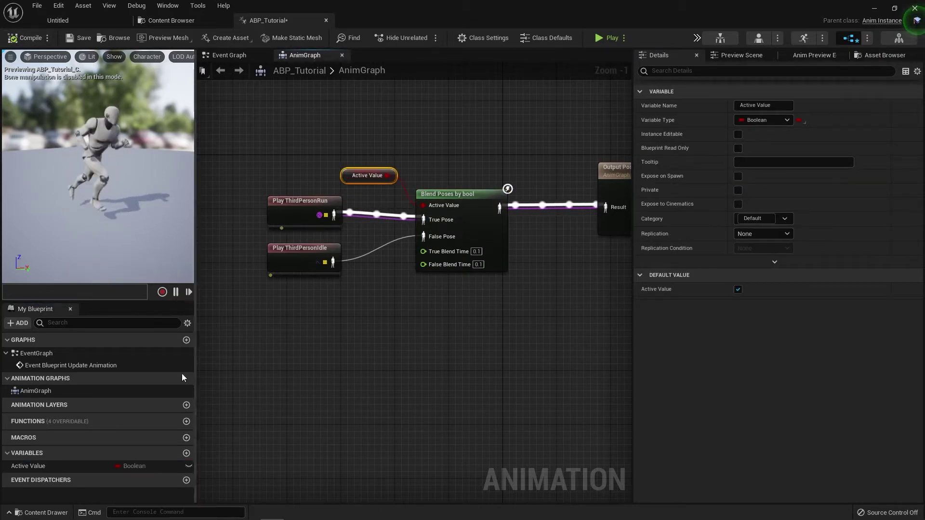
pyautogui.click(737, 289)
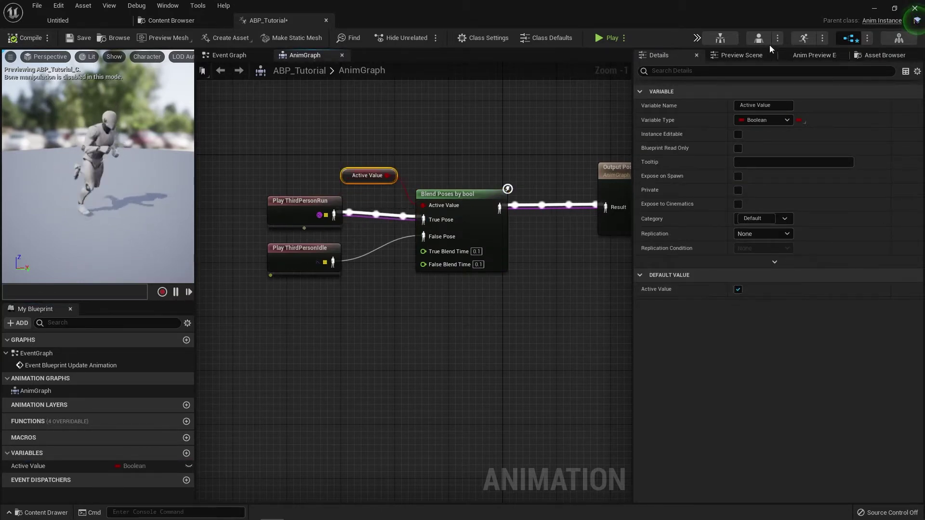
# Toggle Active Value off and on in the animation preview settings to test blending between run and idle.
pyautogui.click(812, 55)
pyautogui.click(716, 119)
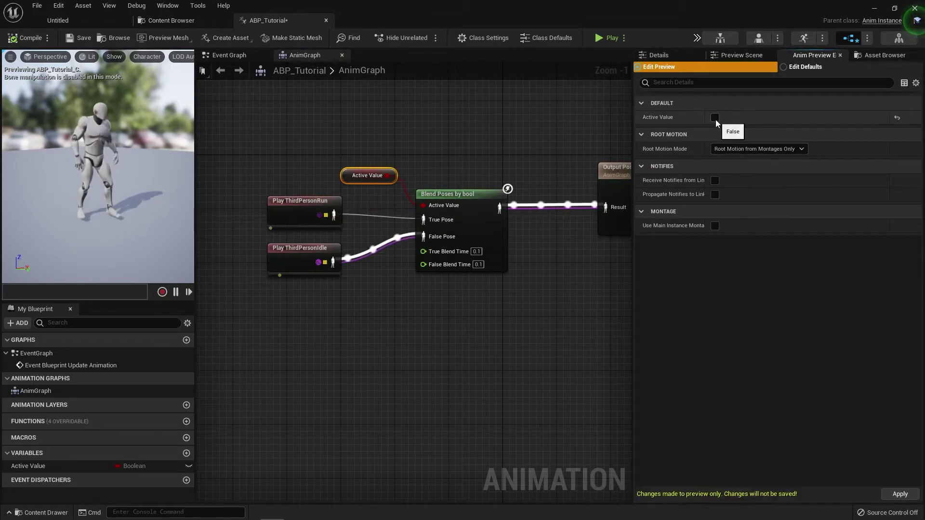
pyautogui.click(716, 120)
pyautogui.click(716, 119)
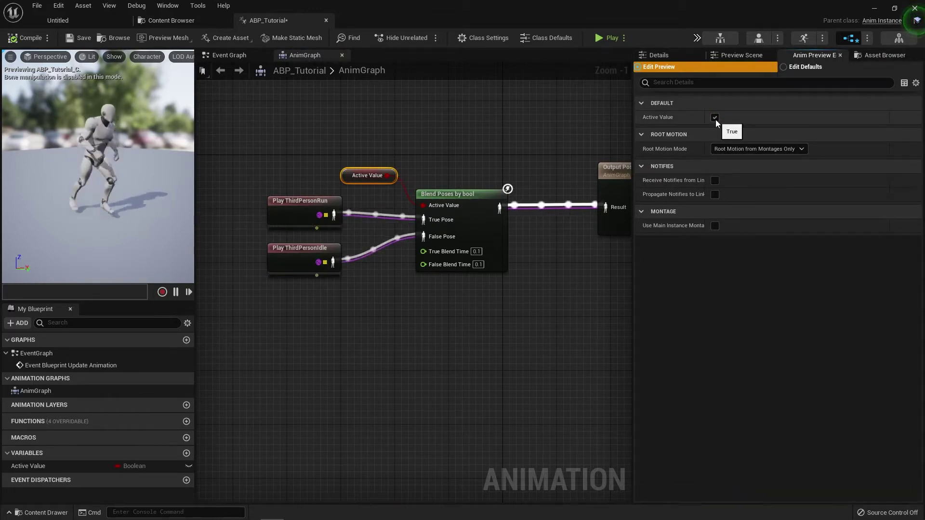
pyautogui.click(715, 119)
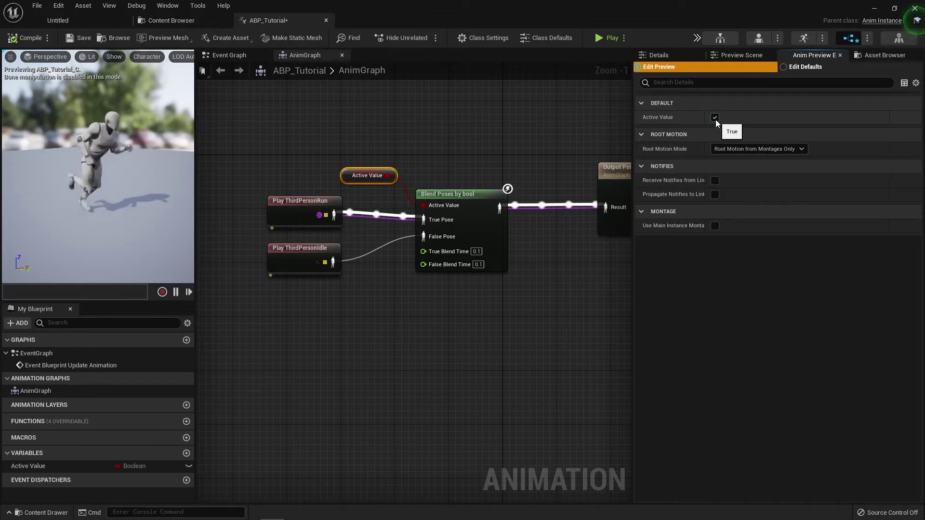
# Add a Blend Poses by int node below the Blend Poses by bool node.
pyautogui.rightClick(410, 329)
pyautogui.write('blend pose')
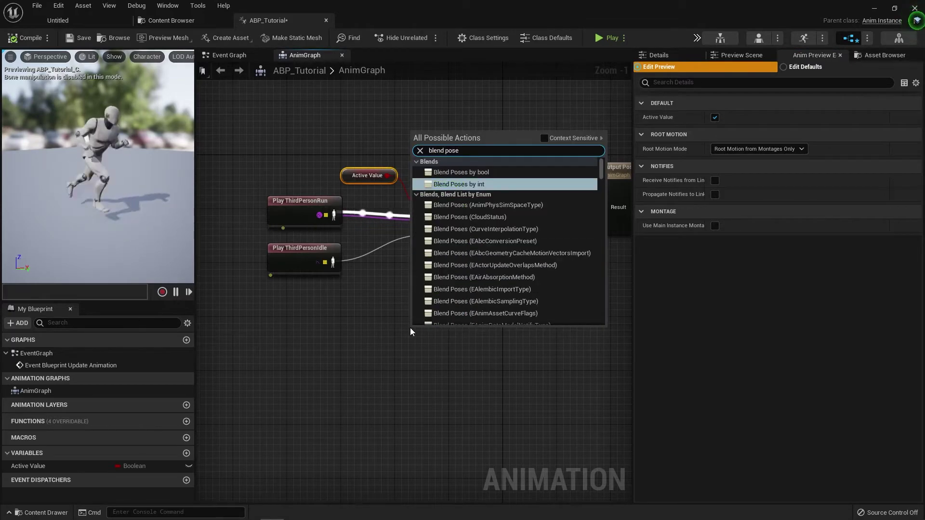
pyautogui.press('Return')
pyautogui.moveTo(448, 335); pyautogui.dragTo(422, 282, button='right')
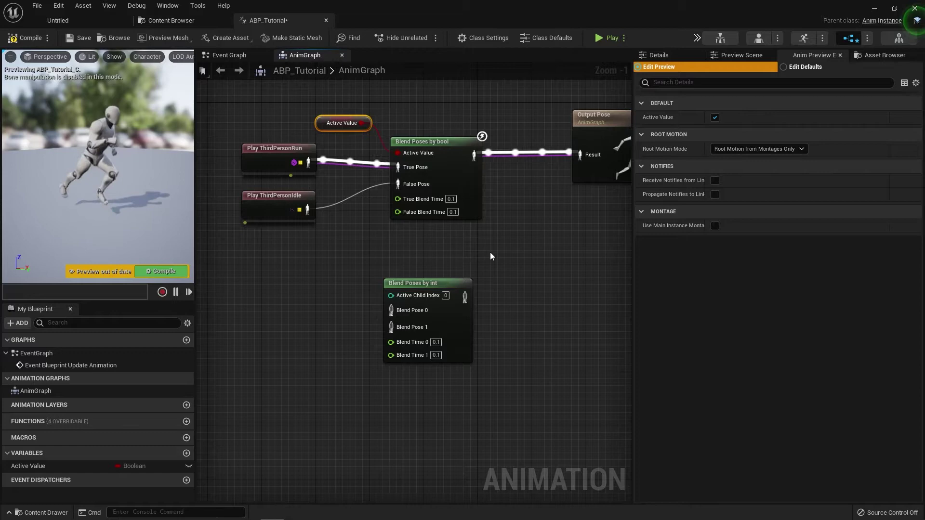
pyautogui.moveTo(501, 322); pyautogui.dragTo(485, 293, button='right')
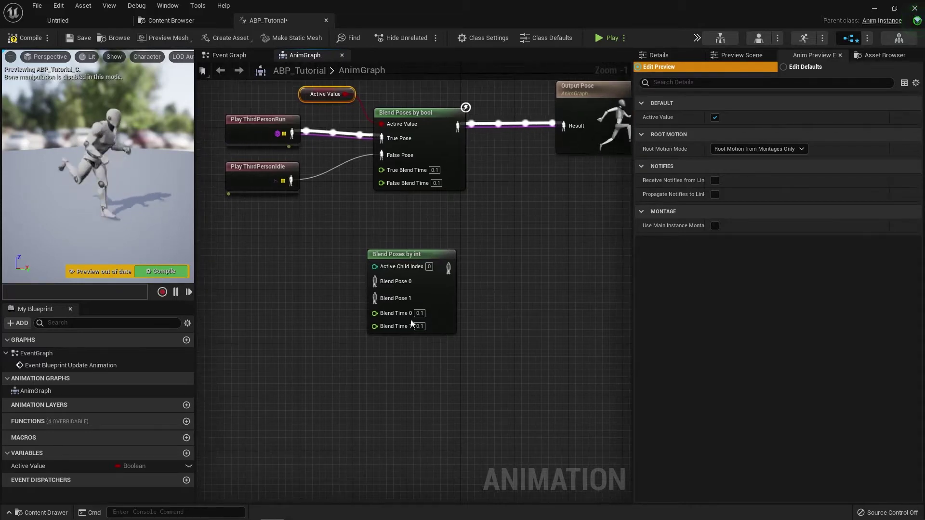
# Add three blend pins to the Blend Poses by int node and align it beneath the bool blend node.
pyautogui.rightClick(393, 301)
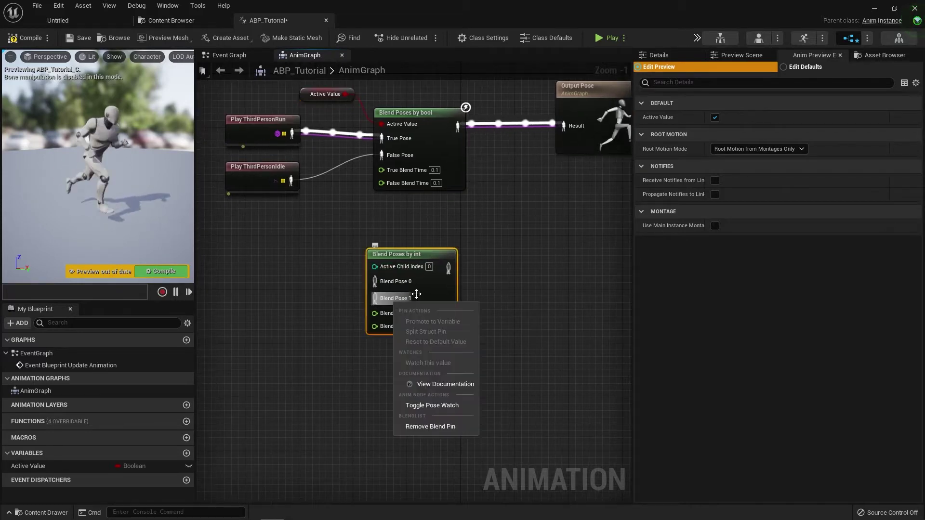
pyautogui.rightClick(432, 293)
pyautogui.rightClick(393, 297)
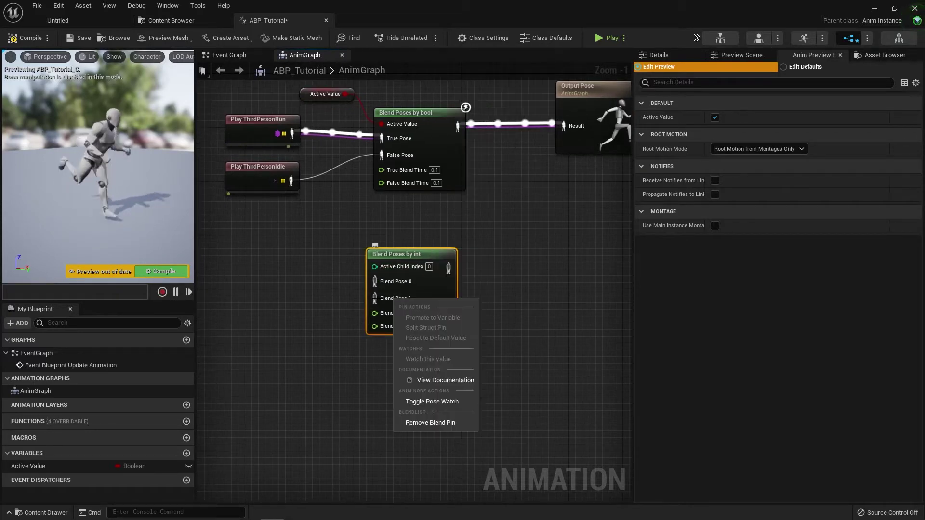
pyautogui.rightClick(443, 289)
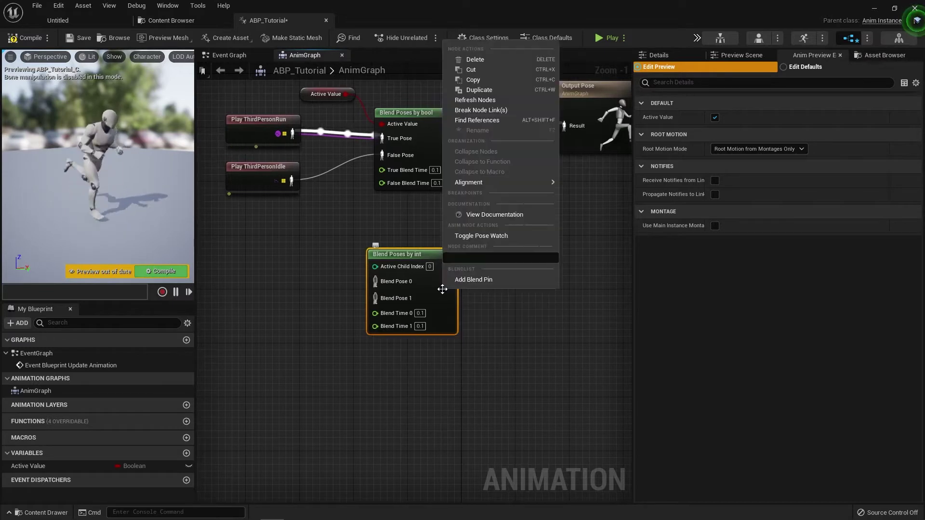
pyautogui.click(479, 279)
pyautogui.rightClick(443, 300)
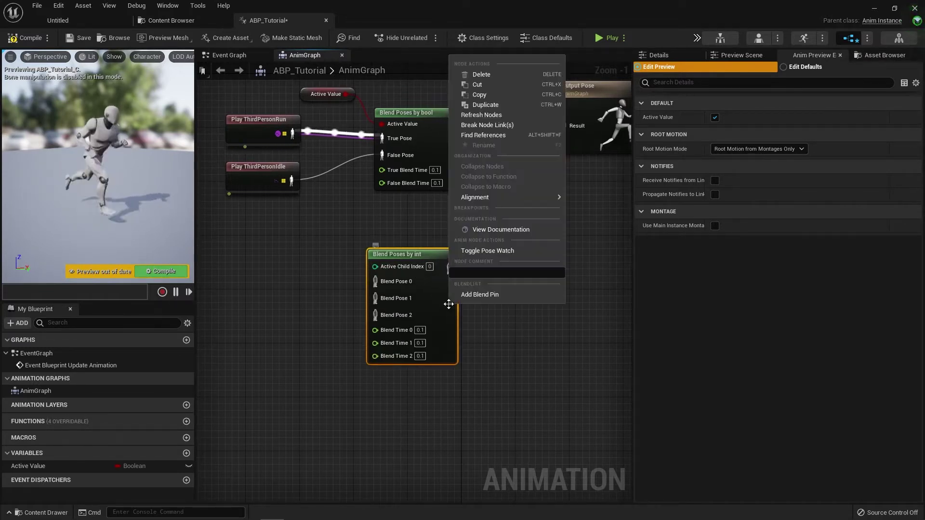
pyautogui.click(479, 291)
pyautogui.rightClick(440, 323)
pyautogui.click(484, 315)
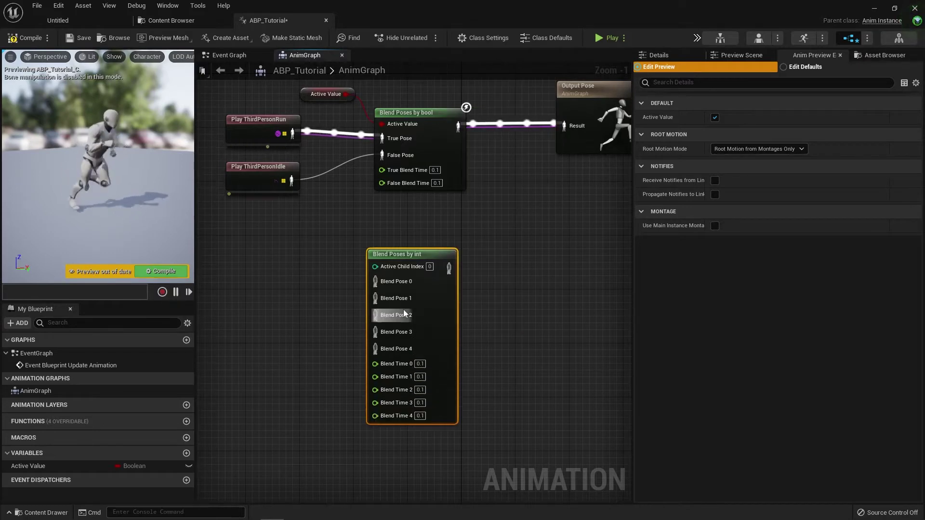
pyautogui.moveTo(445, 346); pyautogui.dragTo(453, 333)
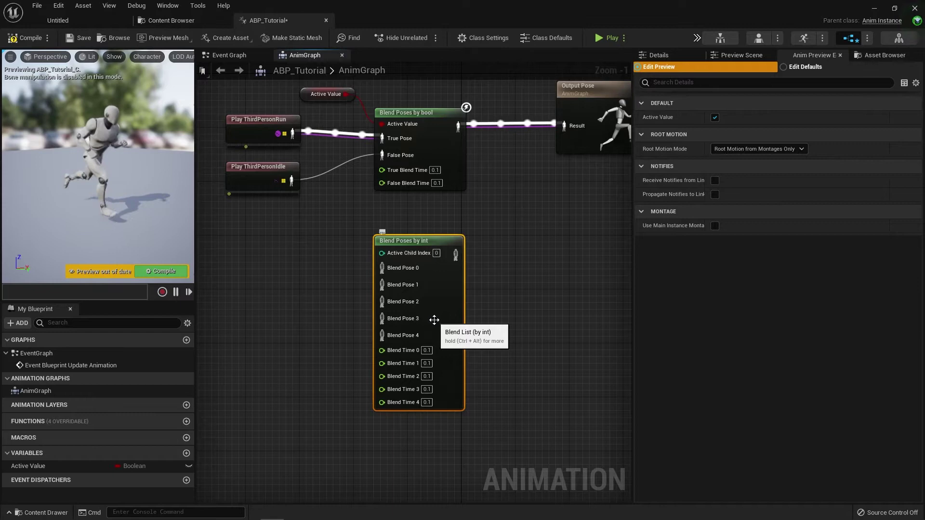
# Copy the run and idle nodes beside Blend Poses by int and connect the copies to Blend Pose 0 and Blend Pose 1.
pyautogui.moveTo(200, 127); pyautogui.dragTo(304, 197)
pyautogui.hotkey('ctrl', 'c')
pyautogui.click(219, 241)
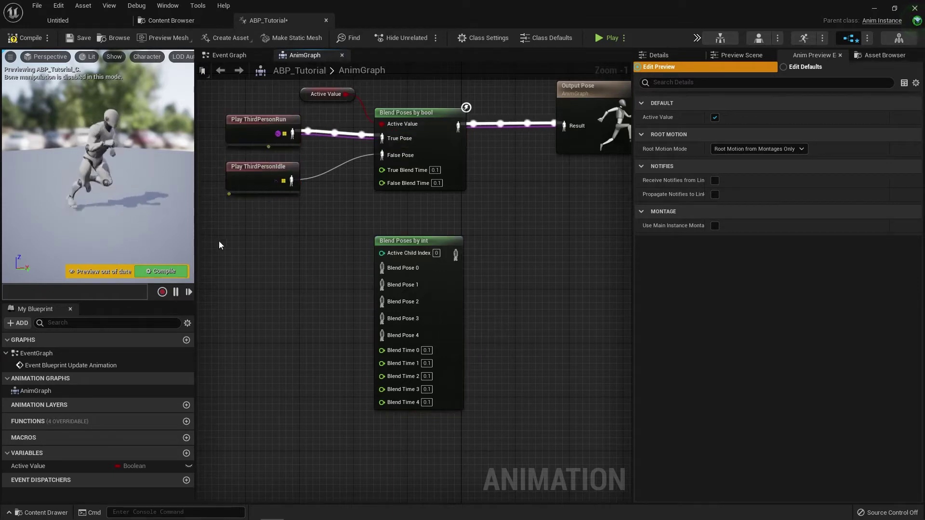
pyautogui.hotkey('ctrl', 'v')
pyautogui.moveTo(298, 235); pyautogui.dragTo(382, 268)
pyautogui.moveTo(298, 282); pyautogui.dragTo(382, 285)
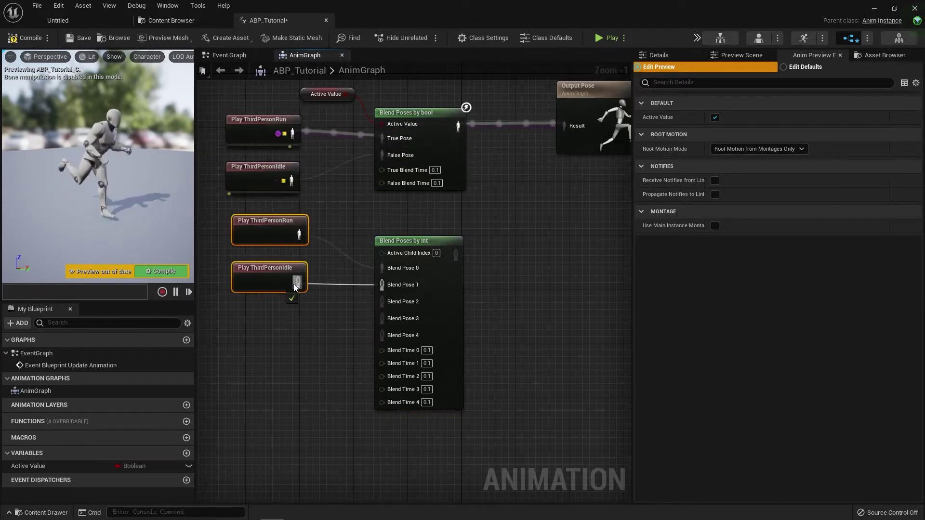
# Paste another run and idle pair into Blend Pose 2 and Blend Pose 3, and remove the unused Blend Pose 4 pin.
pyautogui.click(246, 340)
pyautogui.hotkey('ctrl', 'v')
pyautogui.moveTo(299, 328); pyautogui.dragTo(382, 302)
pyautogui.moveTo(299, 376); pyautogui.dragTo(398, 320)
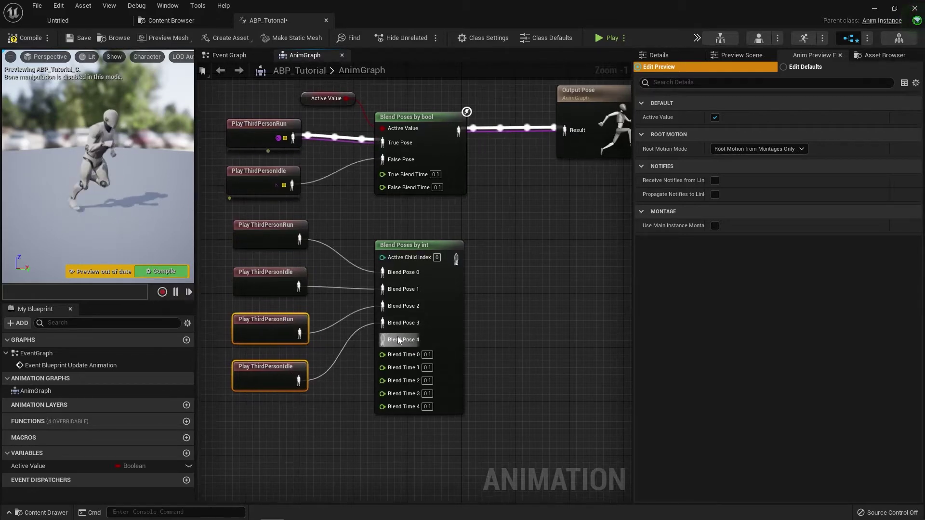
pyautogui.rightClick(398, 336)
pyautogui.click(434, 464)
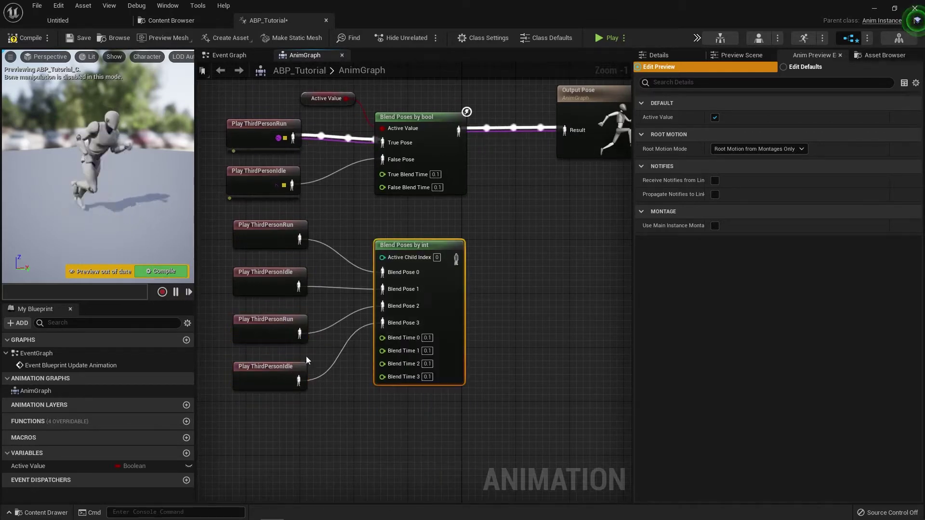
# Set the sequence feeding Blend Pose 2 to ThirdPerson_Jump and the one feeding Blend Pose 3 to ThirdPersonWalk.
pyautogui.click(254, 326)
pyautogui.click(749, 107)
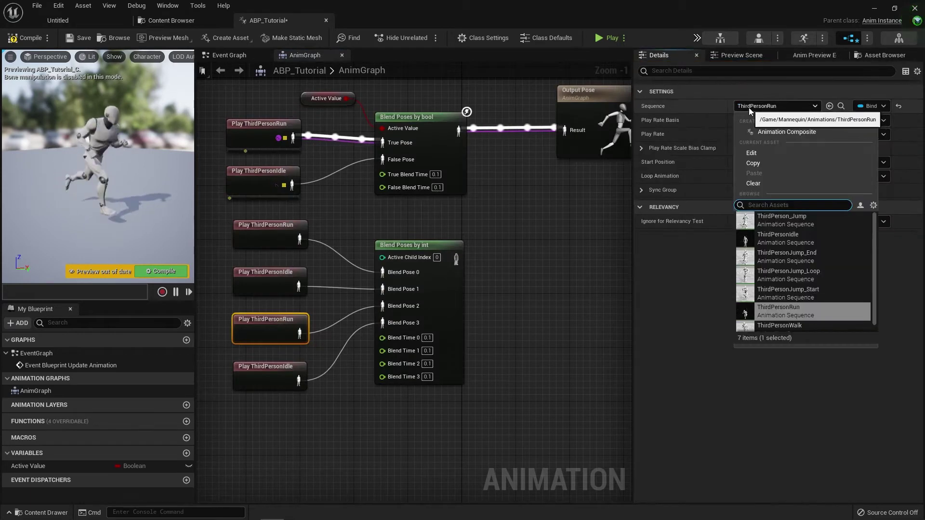
pyautogui.click(795, 220)
pyautogui.click(268, 380)
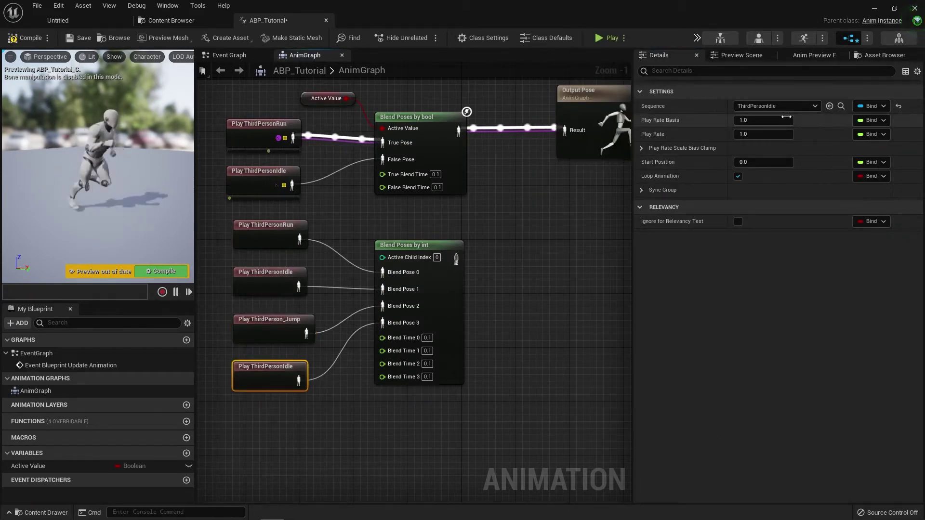
pyautogui.click(787, 109)
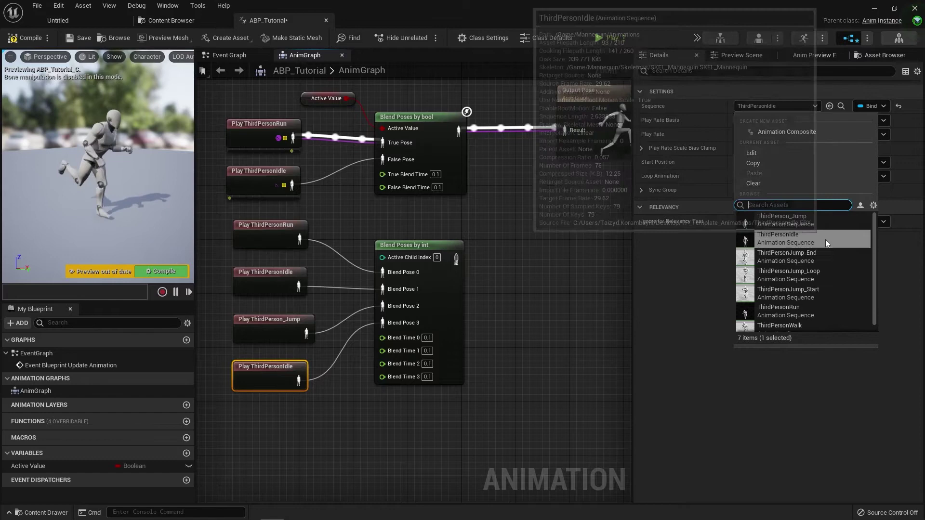
pyautogui.click(782, 318)
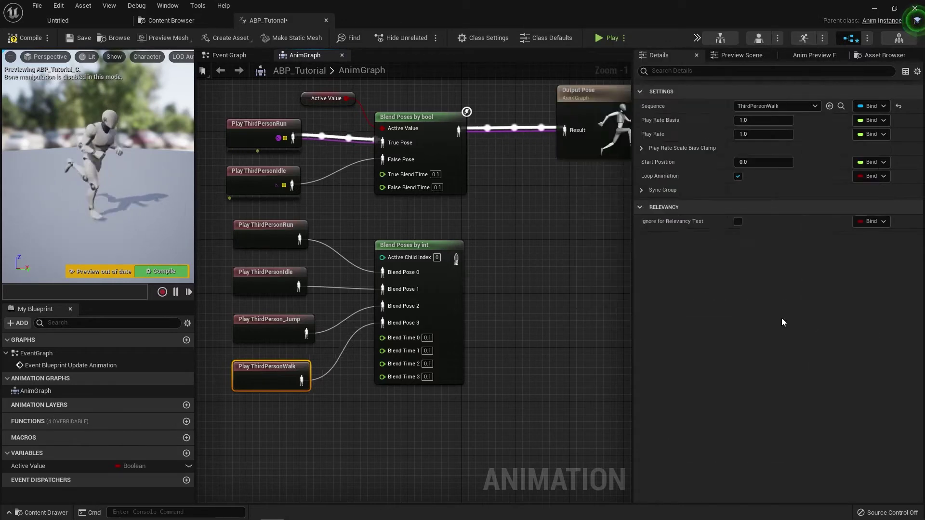
# Connect the output of Blend Poses by int to the Output Pose's Result and compile the blueprint.
pyautogui.click(336, 396)
pyautogui.moveTo(472, 260); pyautogui.dragTo(592, 138)
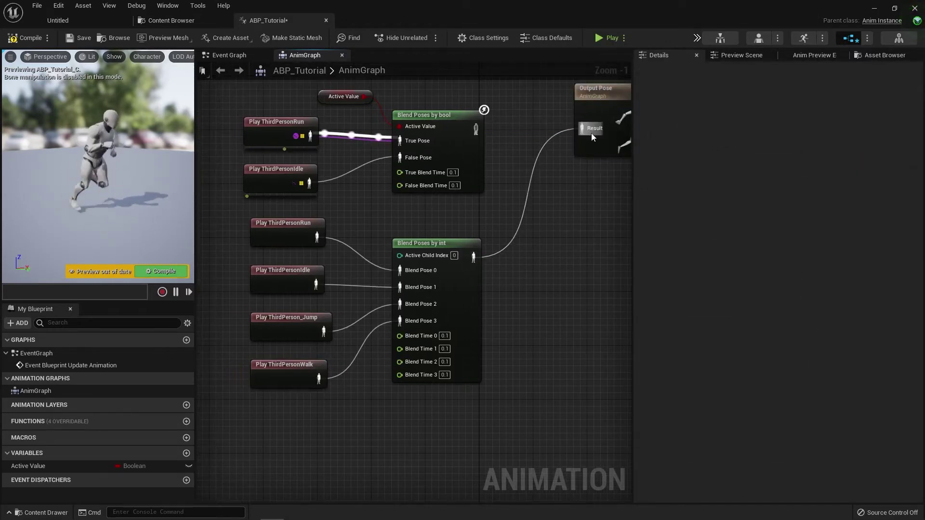
pyautogui.click(29, 37)
pyautogui.moveTo(221, 263); pyautogui.dragTo(244, 260, button='right')
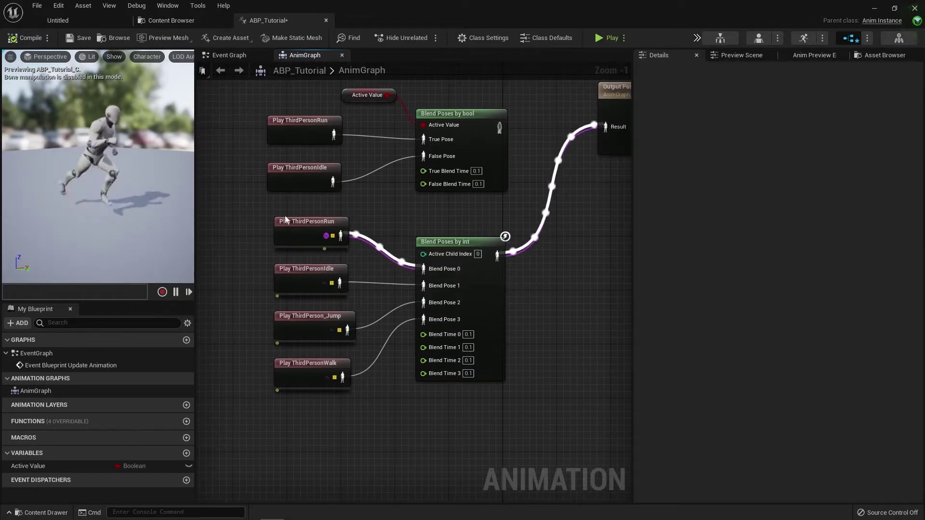
# Set Active Child Index on Blend Poses by int to 1, 2 and finally 3, compiling after each change.
pyautogui.click(477, 254)
pyautogui.write('1')
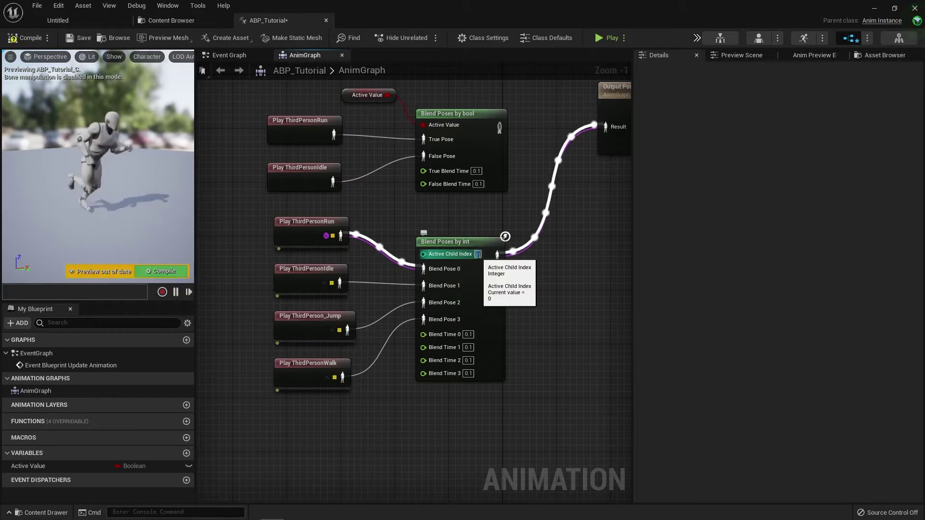
pyautogui.press('Return')
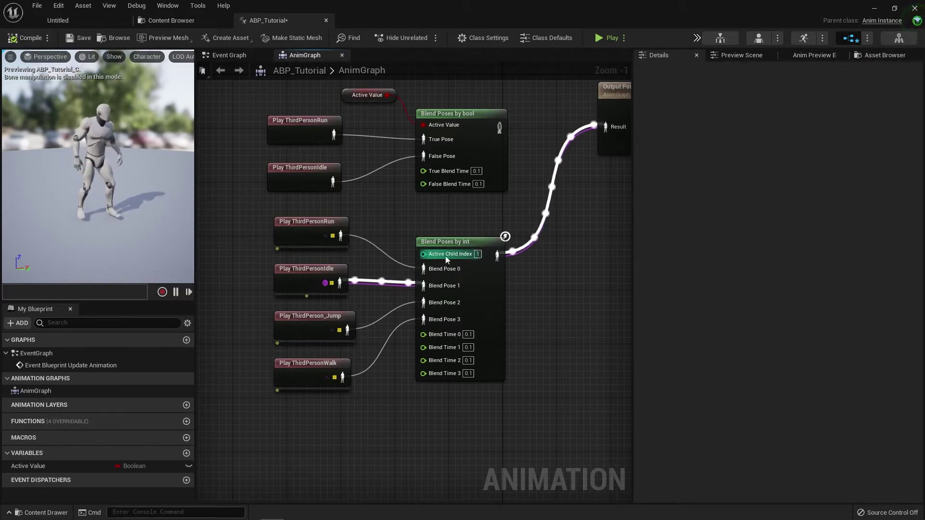
pyautogui.click(477, 254)
pyautogui.write('2')
pyautogui.press('Return')
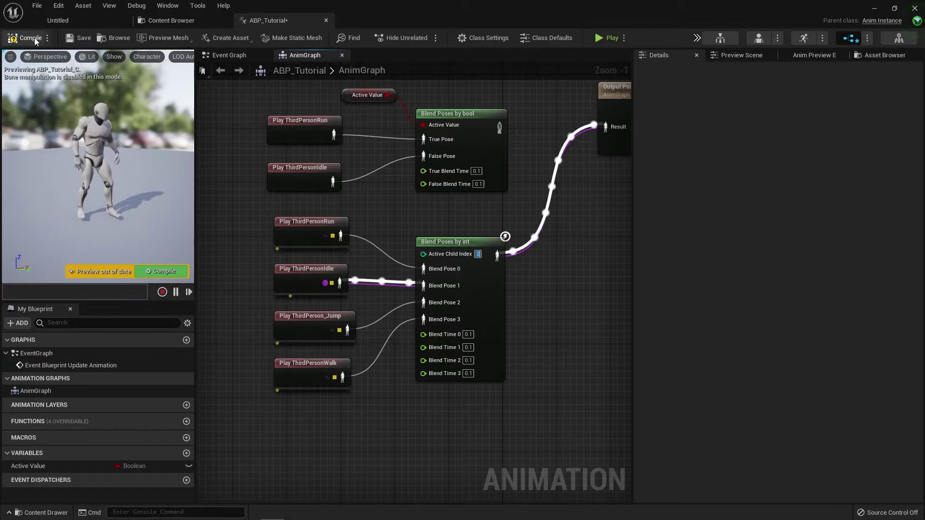
pyautogui.click(25, 37)
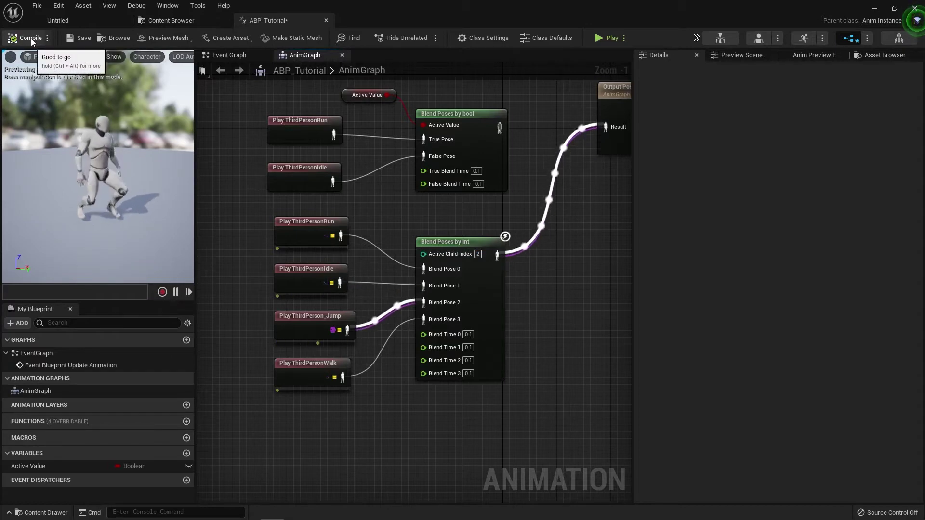
pyautogui.click(478, 254)
pyautogui.write('3')
pyautogui.press('Return')
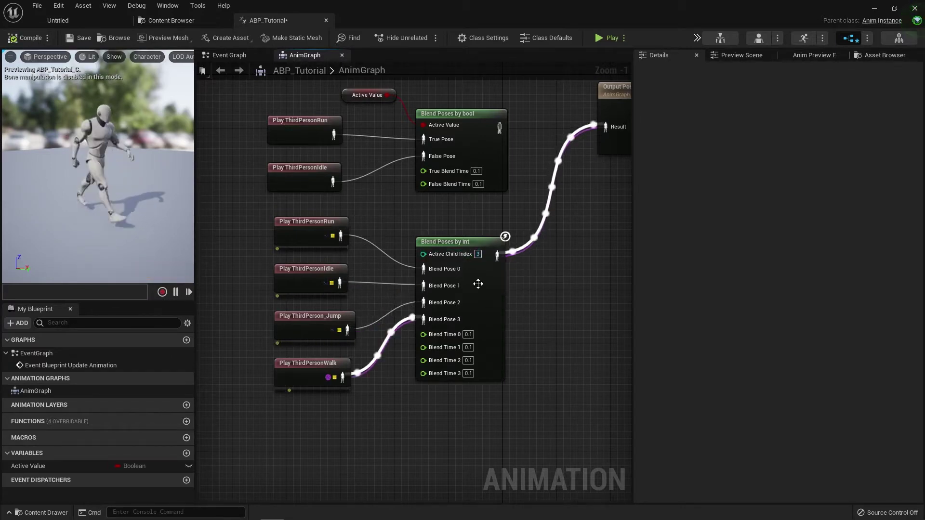
# Shift the four sequence nodes feeding Blend Poses by int downward and promote its Active Child Index input to a variable.
pyautogui.moveTo(279, 421); pyautogui.dragTo(321, 213)
pyautogui.moveTo(316, 226); pyautogui.dragTo(289, 267)
pyautogui.click(368, 249)
pyautogui.rightClick(428, 257)
pyautogui.click(461, 278)
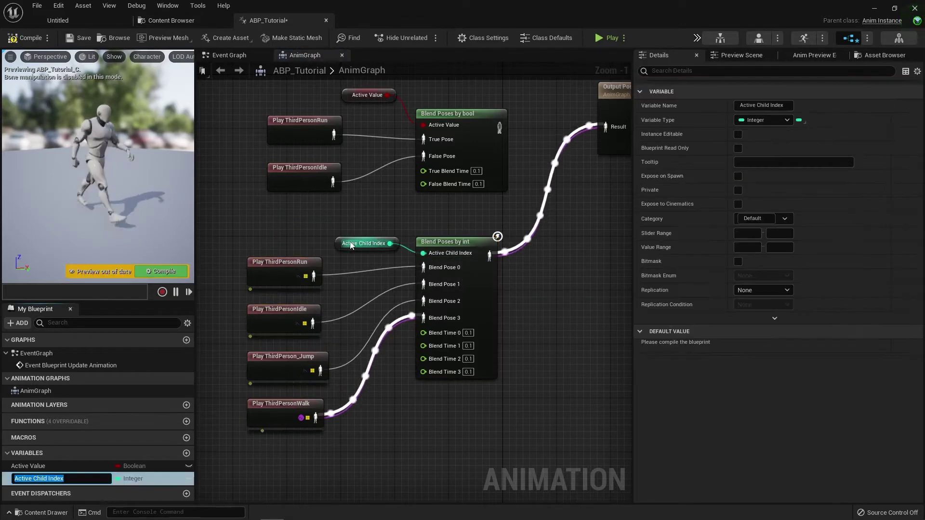
# Cycle the preview value of Active Child Index through 1, 0, 2 and 3 to test each pose, ending on 0.
pyautogui.click(741, 55)
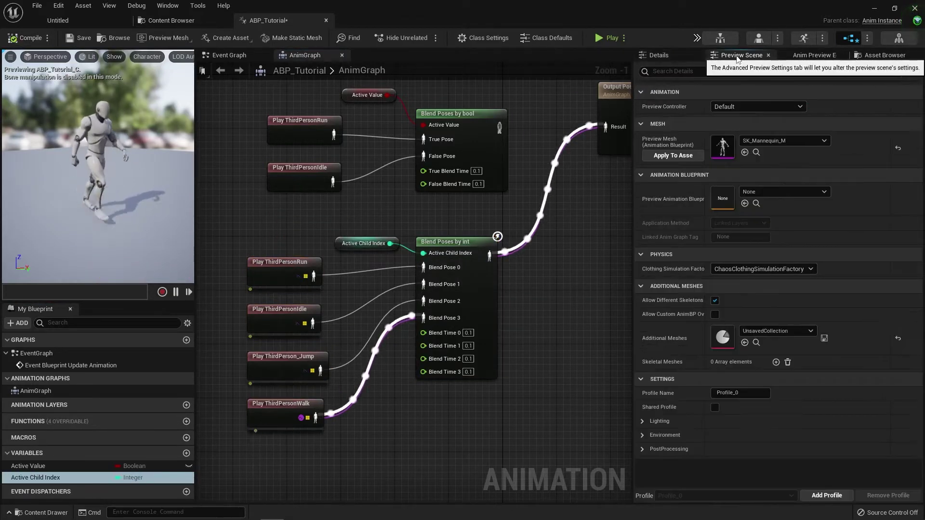
pyautogui.click(813, 55)
pyautogui.click(742, 132)
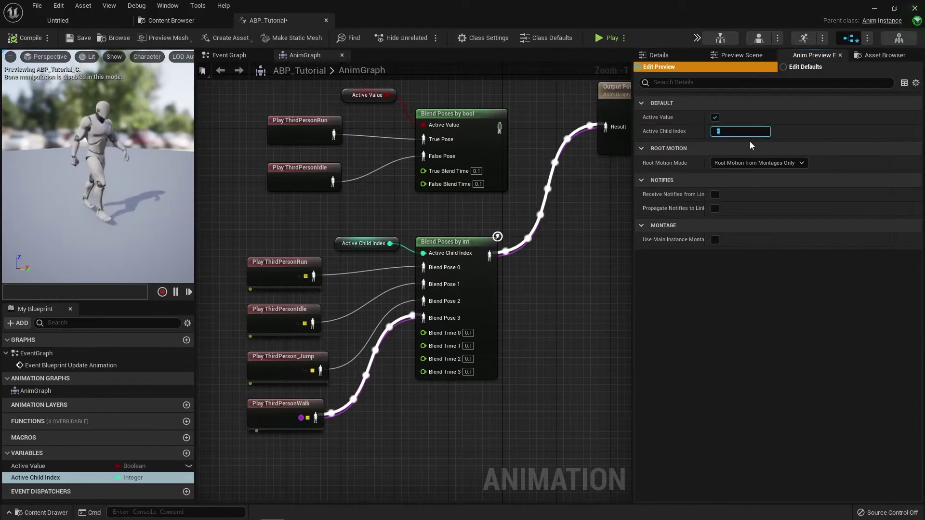
pyautogui.write('1')
pyautogui.press('Return')
pyautogui.write('0')
pyautogui.press('Return')
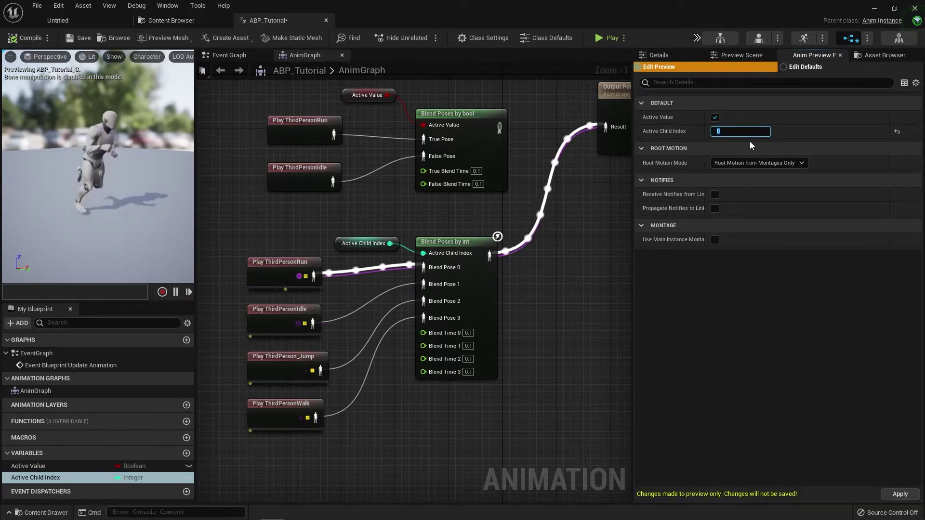
pyautogui.write('2')
pyautogui.press('Return')
pyautogui.write('3')
pyautogui.press('Return')
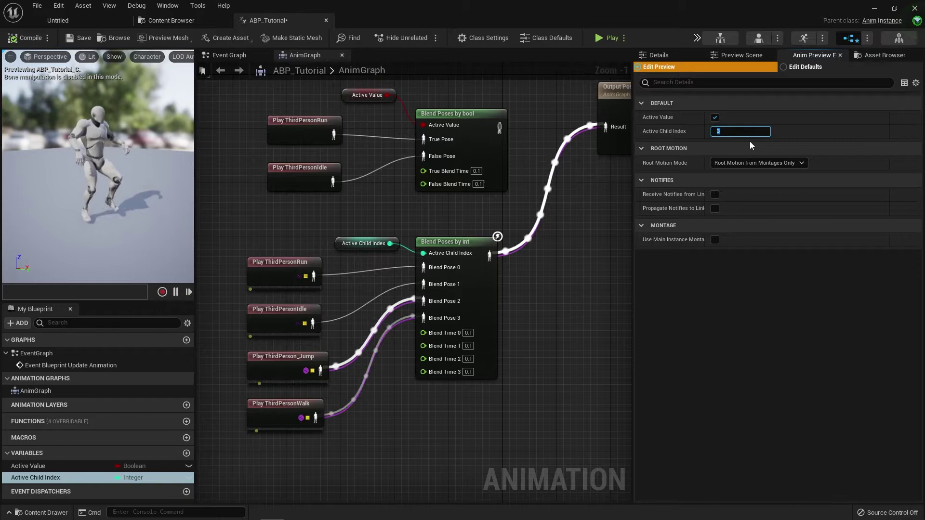
pyautogui.write('0')
pyautogui.press('Return')
pyautogui.write('1')
pyautogui.press('Return')
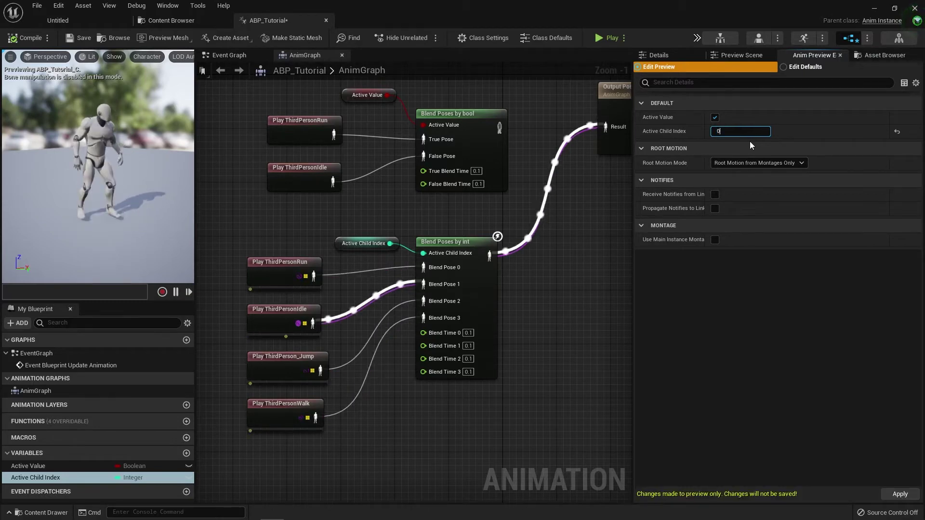
pyautogui.write('2')
pyautogui.press('Return')
pyautogui.write('0')
pyautogui.press('Return')
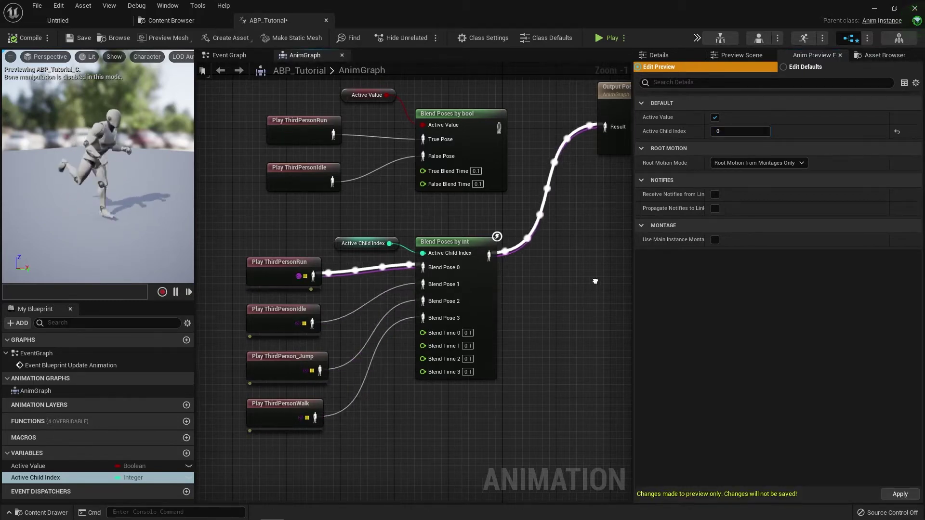
# Add a comment box beside Blend Poses by int with the lines "0 = run", "1 = idle" and "2 = jump".
pyautogui.scroll(-1, 532, 249)
pyautogui.moveTo(268, 213); pyautogui.dragTo(424, 143)
pyautogui.click(528, 354)
pyautogui.moveTo(528, 354); pyautogui.dragTo(540, 315, button='right')
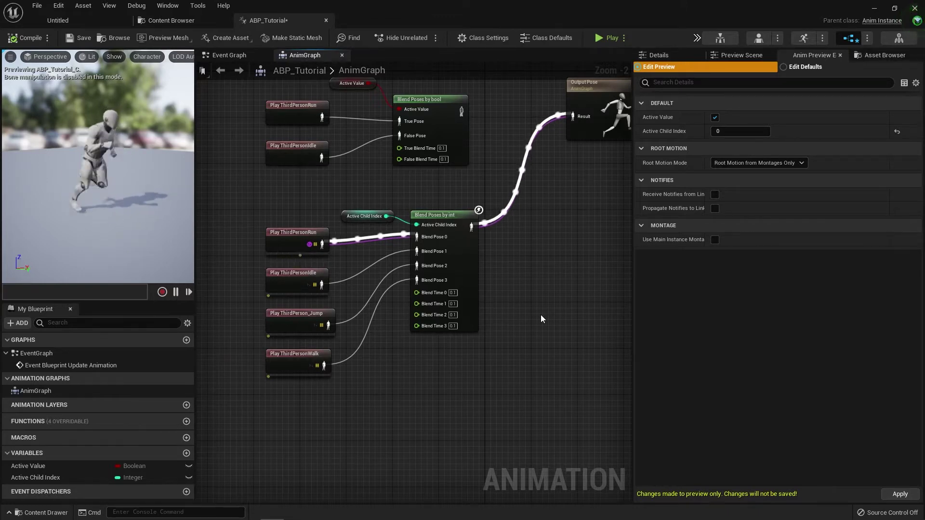
pyautogui.moveTo(541, 314); pyautogui.dragTo(427, 260, button='right')
pyautogui.press('c')
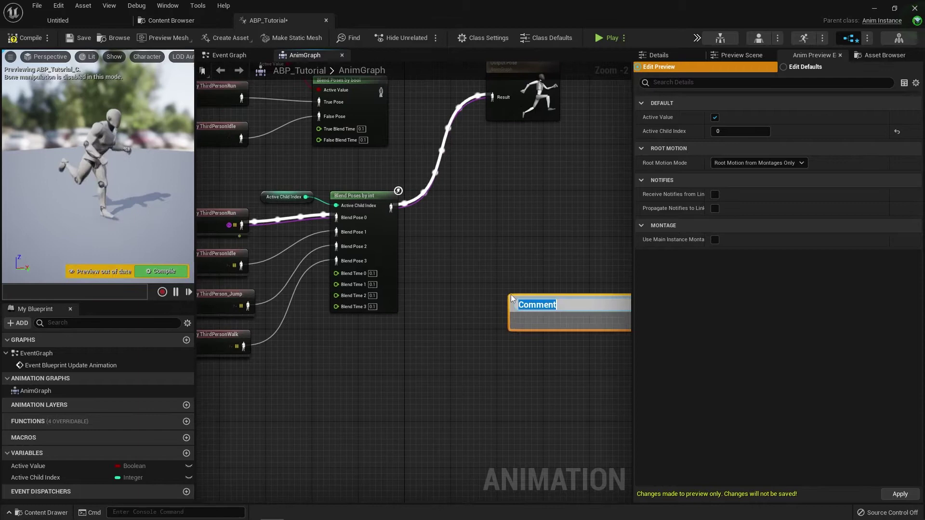
pyautogui.press('Return')
pyautogui.moveTo(539, 300); pyautogui.dragTo(482, 241)
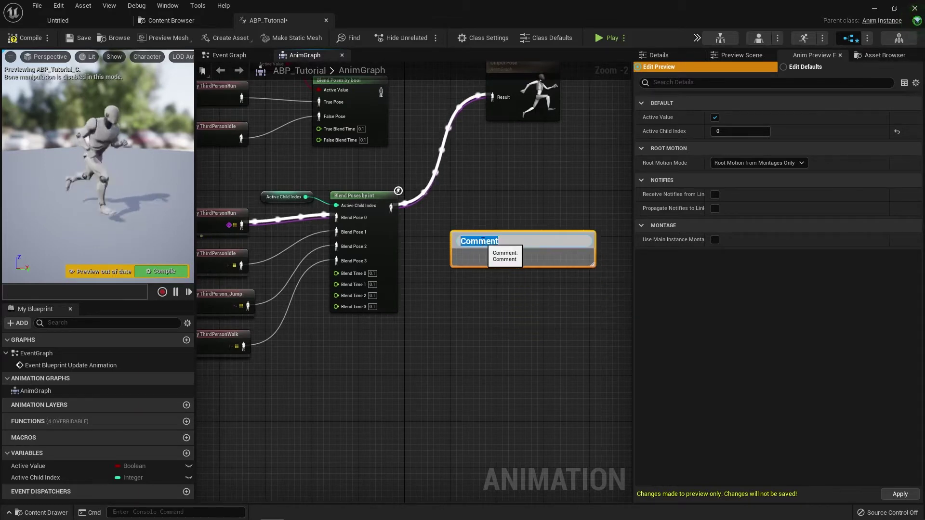
pyautogui.write('0 = run')
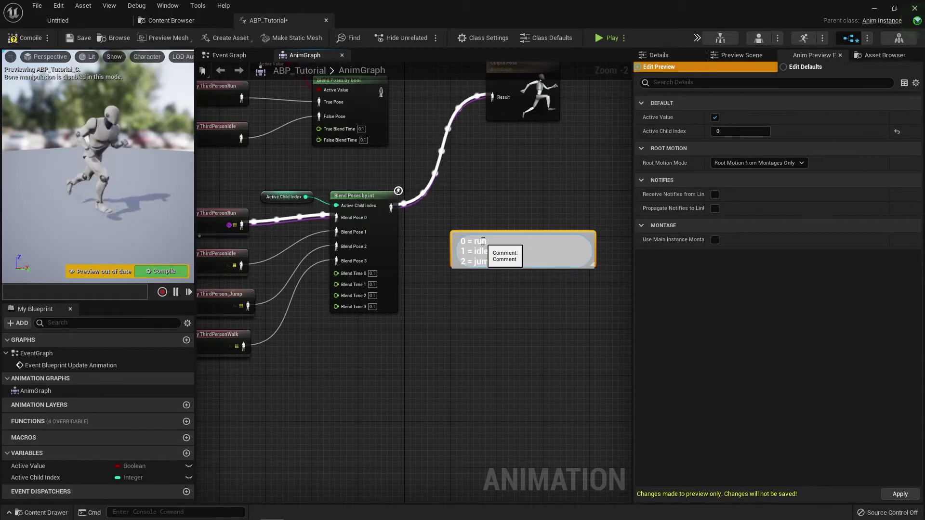
pyautogui.click(522, 314)
pyautogui.moveTo(522, 314); pyautogui.dragTo(557, 319, button='right')
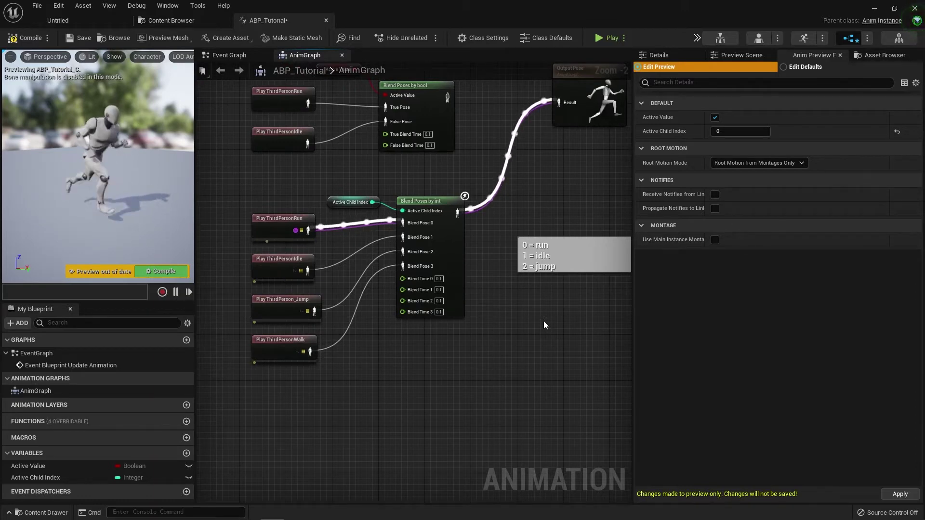
# Delete the comment box listing the run, idle and jump index values.
pyautogui.moveTo(544, 321); pyautogui.dragTo(519, 328, button='right')
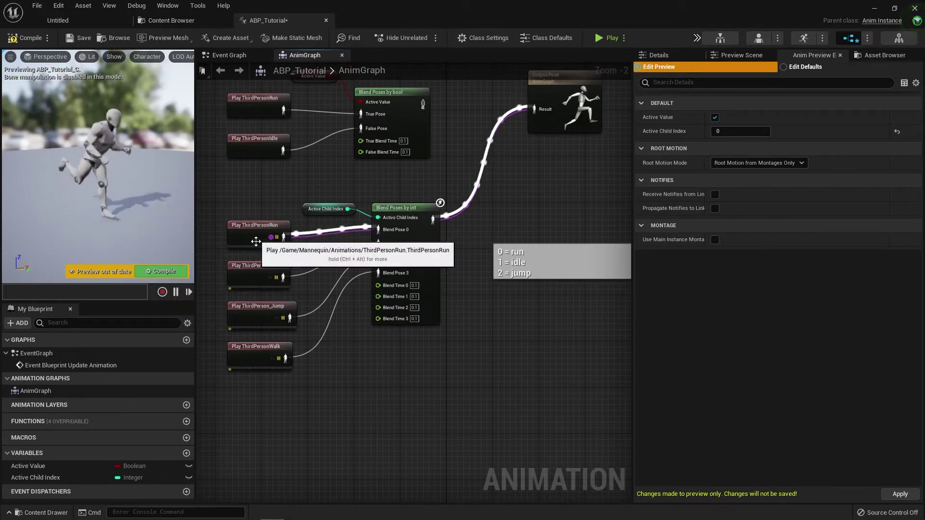
pyautogui.moveTo(253, 337); pyautogui.dragTo(269, 338, button='right')
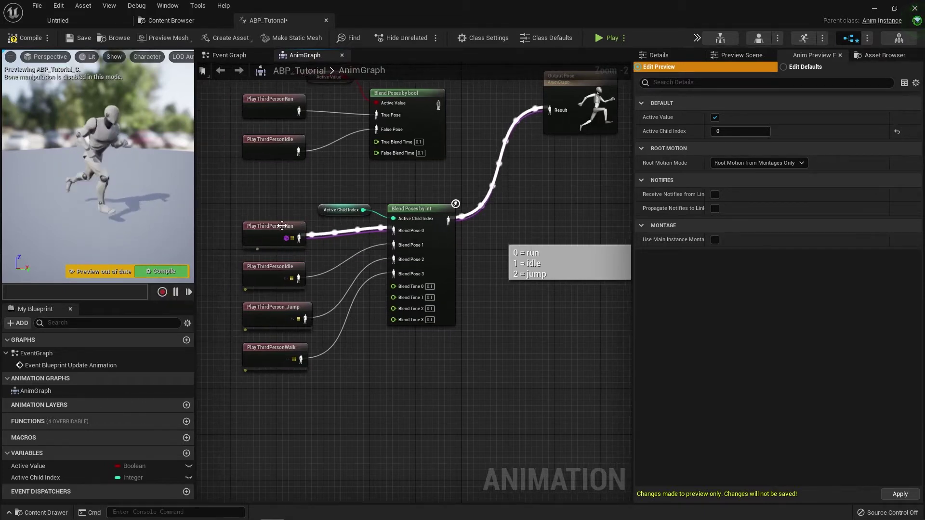
pyautogui.moveTo(316, 336); pyautogui.dragTo(285, 329, button='right')
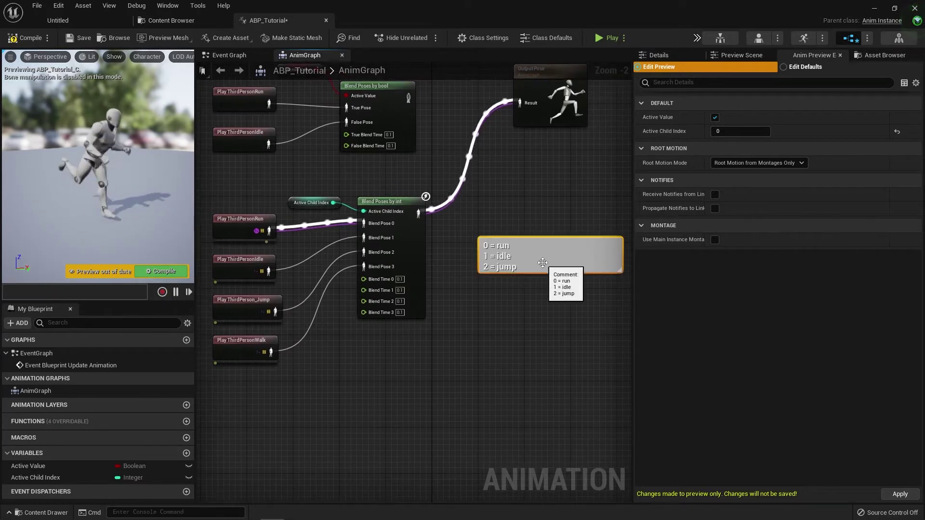
pyautogui.press('Delete')
# Add a Blend Poses (ENUM_Tutorial) node and place it beneath the Blend Poses by int node.
pyautogui.moveTo(458, 333)
pyautogui.mouseDown(button='right')
pyautogui.moveTo(505, 294)
pyautogui.moveTo(452, 316)
pyautogui.mouseUp(button='right')
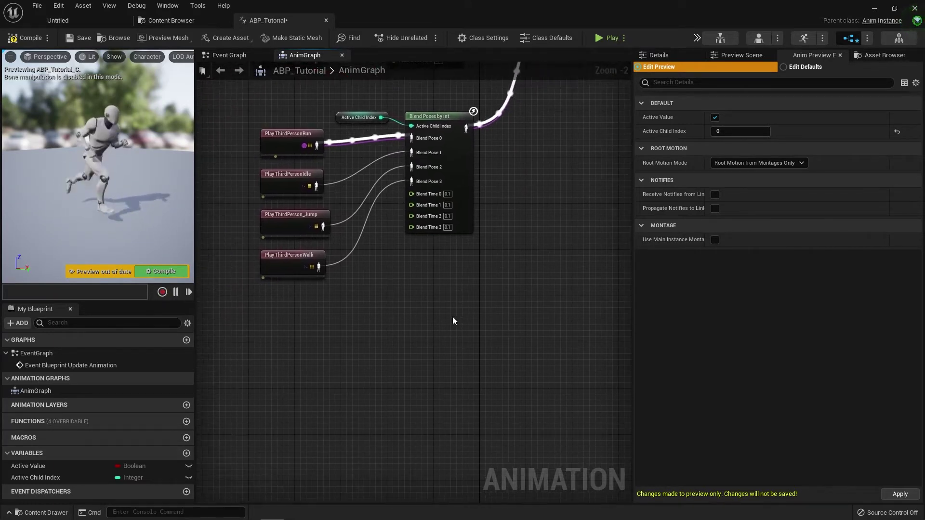
pyautogui.rightClick(379, 326)
pyautogui.write('blend')
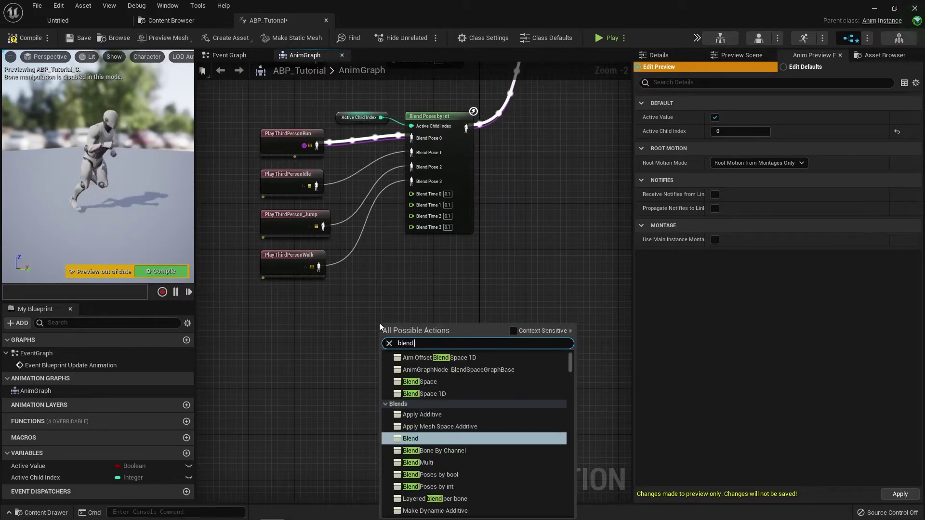
pyautogui.write(' by enum')
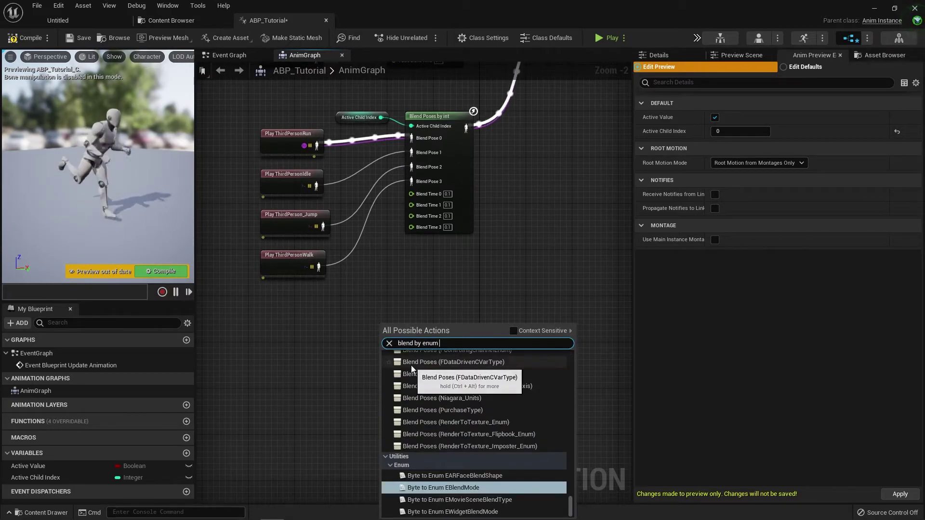
pyautogui.write(' tutorial')
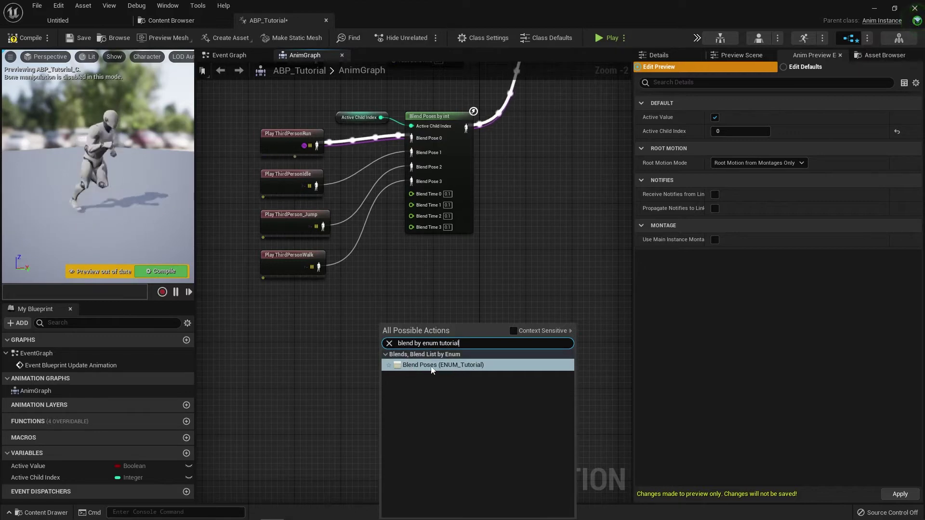
pyautogui.click(444, 365)
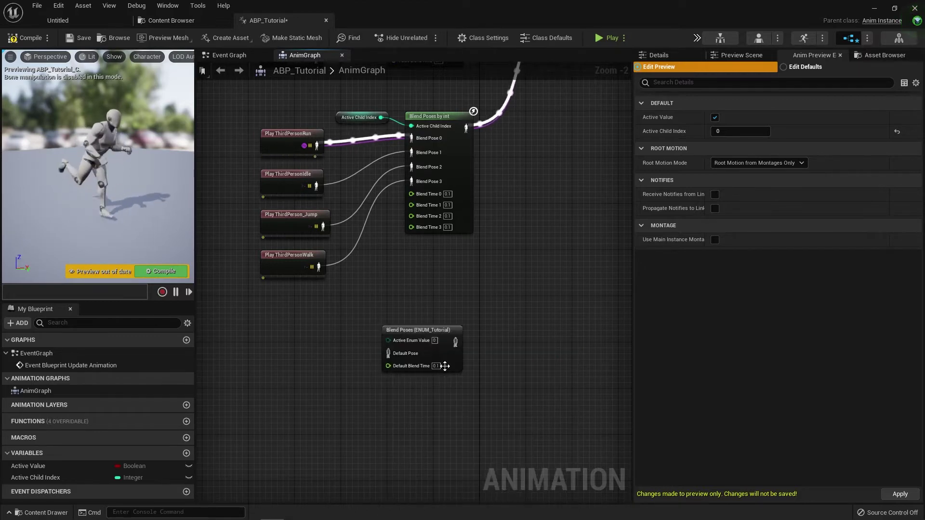
pyautogui.moveTo(415, 331); pyautogui.dragTo(431, 302)
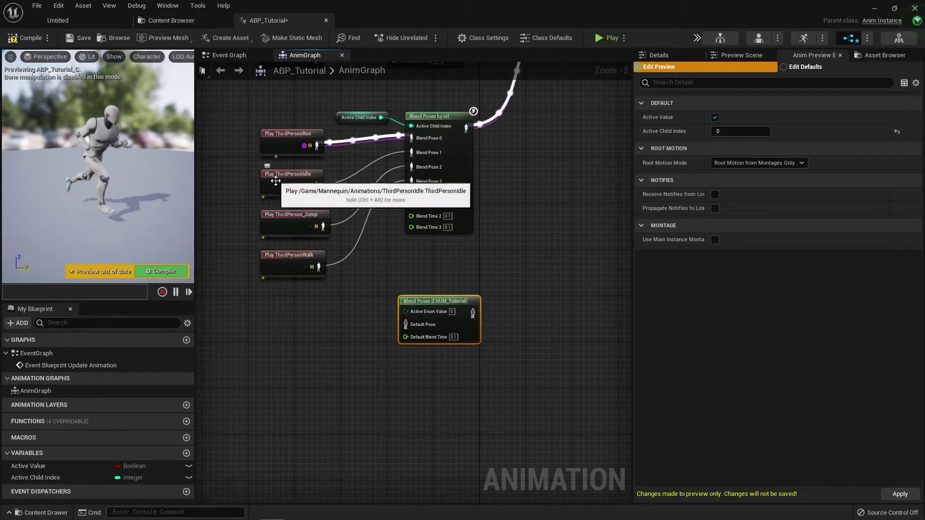
# Create a new Enumeration asset in the Mannequin ENUMs folder and open it for editing.
pyautogui.click(171, 21)
pyautogui.click(38, 116)
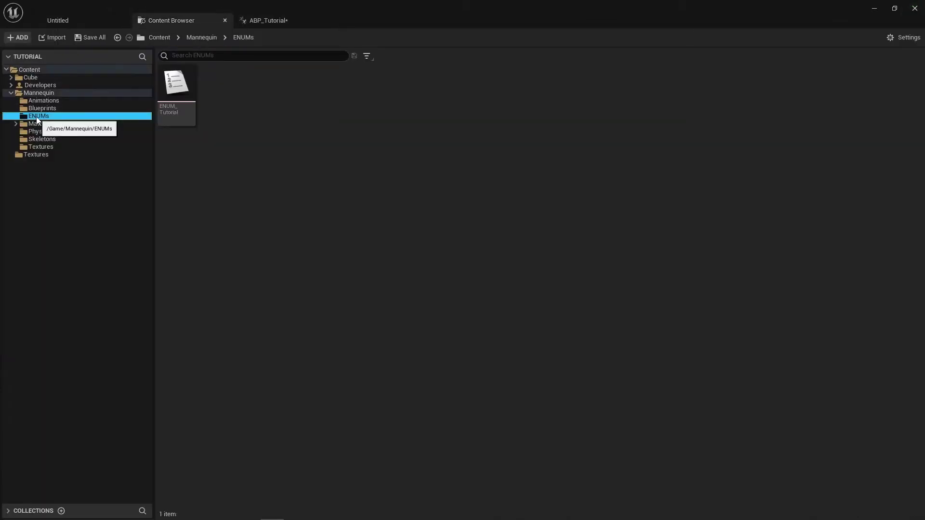
pyautogui.rightClick(245, 115)
pyautogui.moveTo(281, 282)
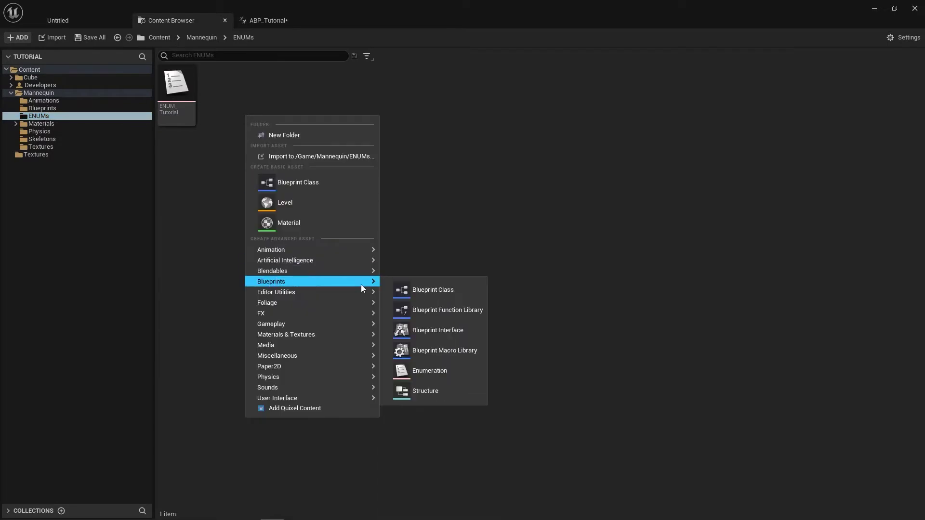
pyautogui.click(449, 370)
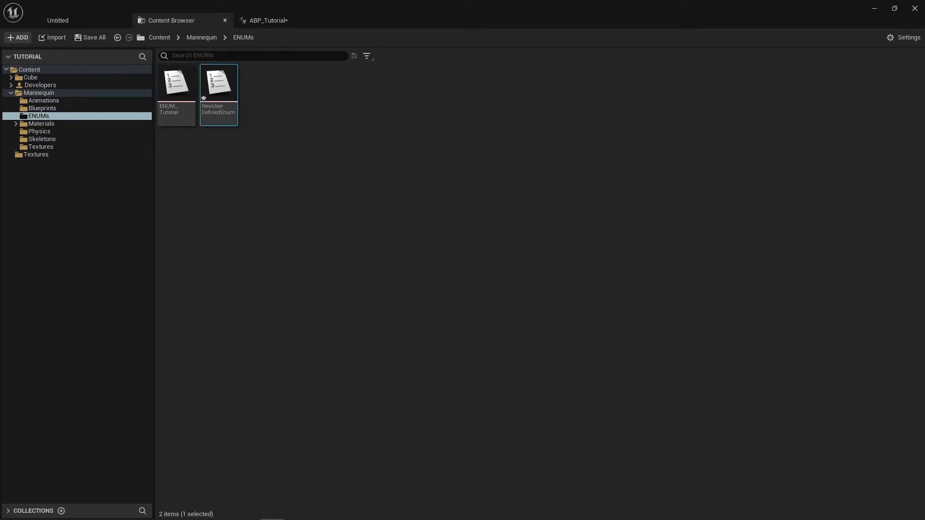
pyautogui.moveTo(289, 106); pyautogui.dragTo(311, 22)
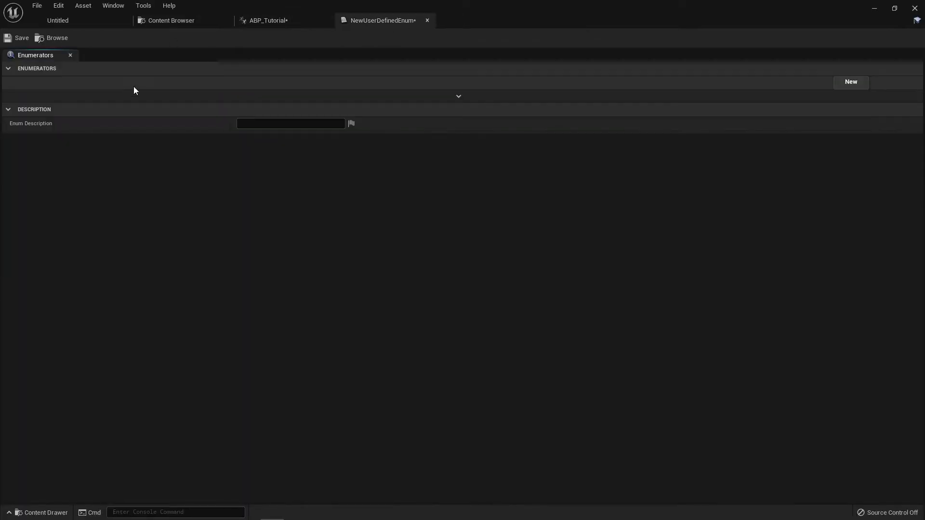
# Add seven enumerators with default names to the new enumeration and close its editor.
pyautogui.click(858, 81)
pyautogui.click(857, 81)
pyautogui.click(858, 81)
pyautogui.click(858, 81)
pyautogui.click(857, 82)
pyautogui.click(858, 83)
pyautogui.click(858, 83)
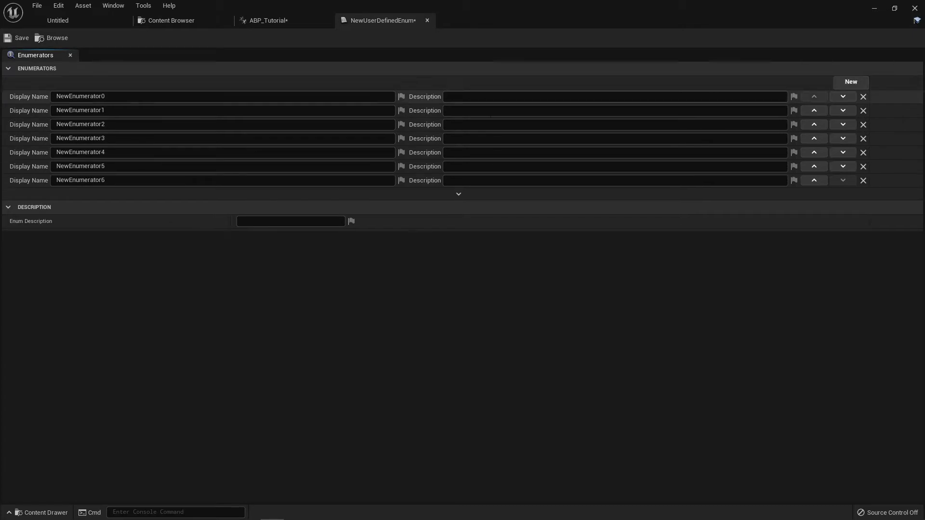
pyautogui.middleClick(378, 21)
# Search the available graph nodes for Blend Poses and browse the enum-based entries.
pyautogui.moveTo(422, 382); pyautogui.dragTo(421, 349, button='right')
pyautogui.rightClick(420, 349)
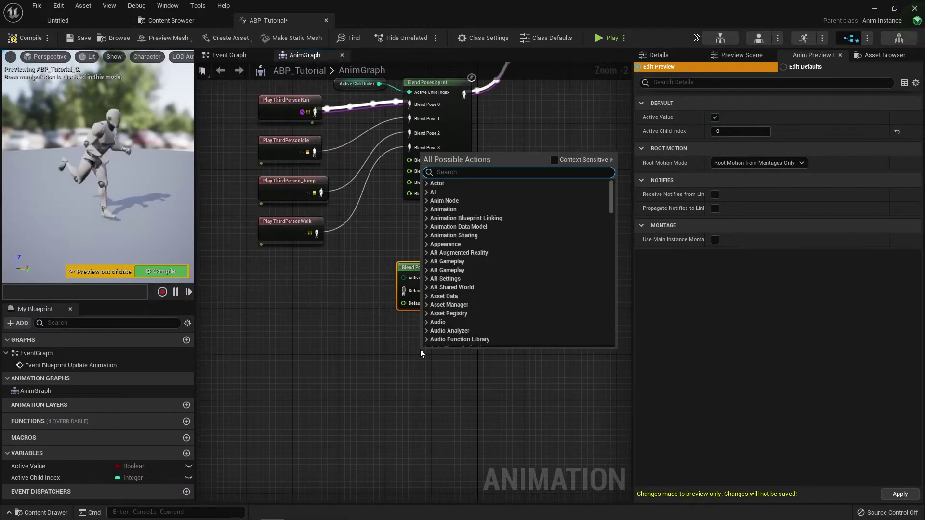
pyautogui.write('blend')
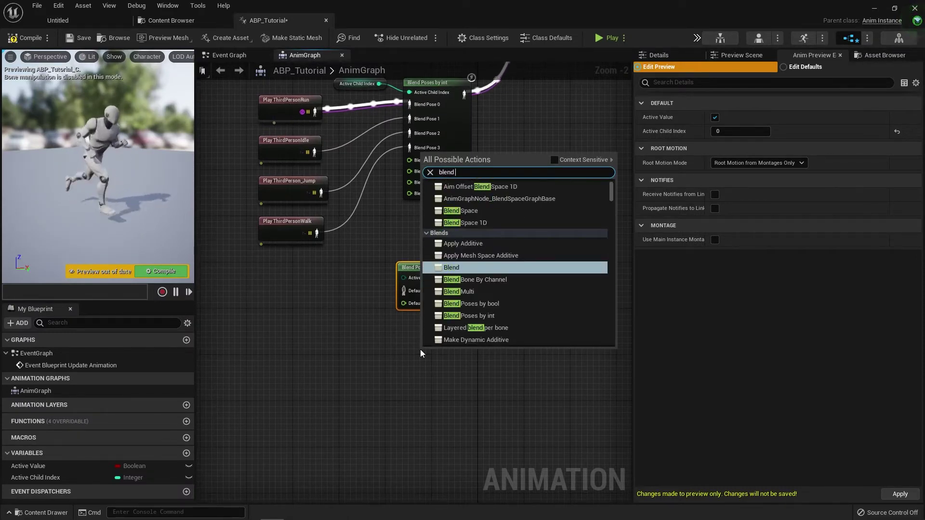
pyautogui.write(' pose')
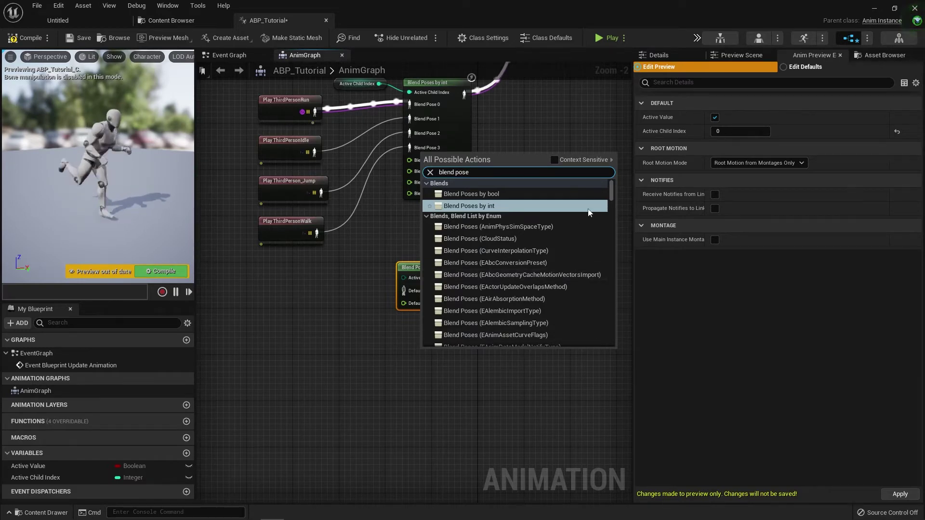
pyautogui.moveTo(612, 194); pyautogui.dragTo(618, 343)
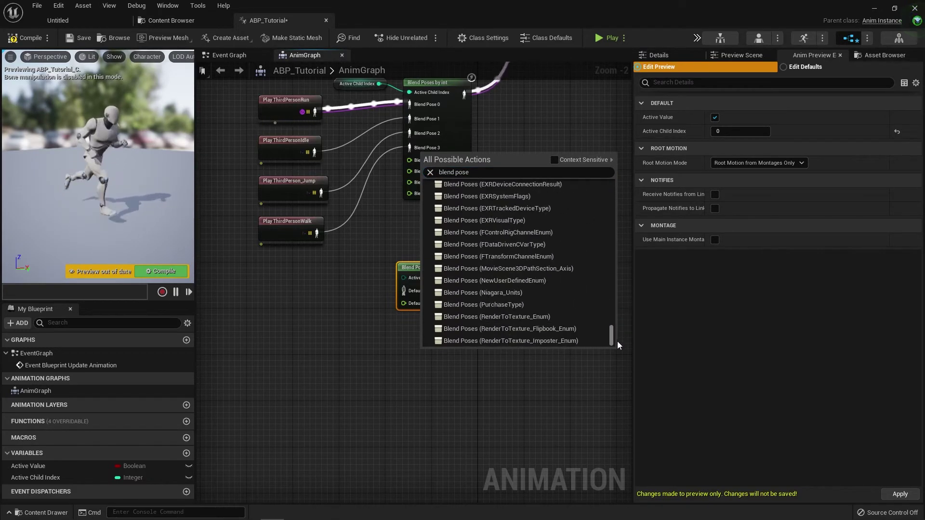
pyautogui.scroll(2, 564, 296)
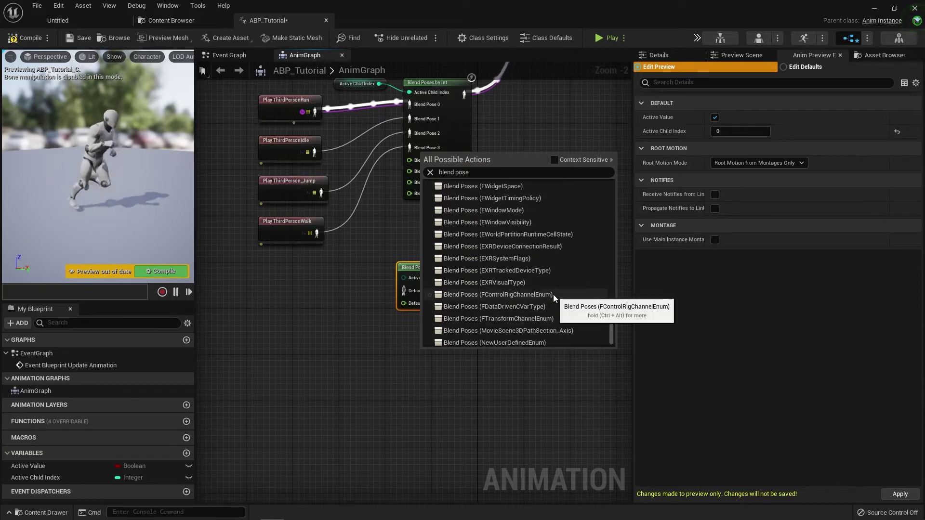
pyautogui.click(175, 20)
pyautogui.click(246, 22)
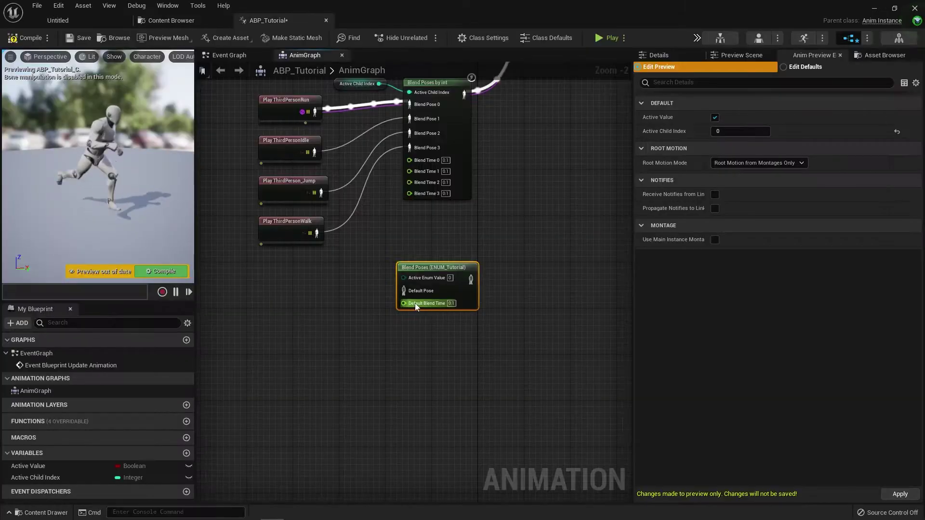
# Add a Blend Poses (NewUserDefinedEnum) node beneath the Blend Poses (ENUM_Tutorial) node and delete it again.
pyautogui.rightClick(386, 354)
pyautogui.write('blend pose by newus')
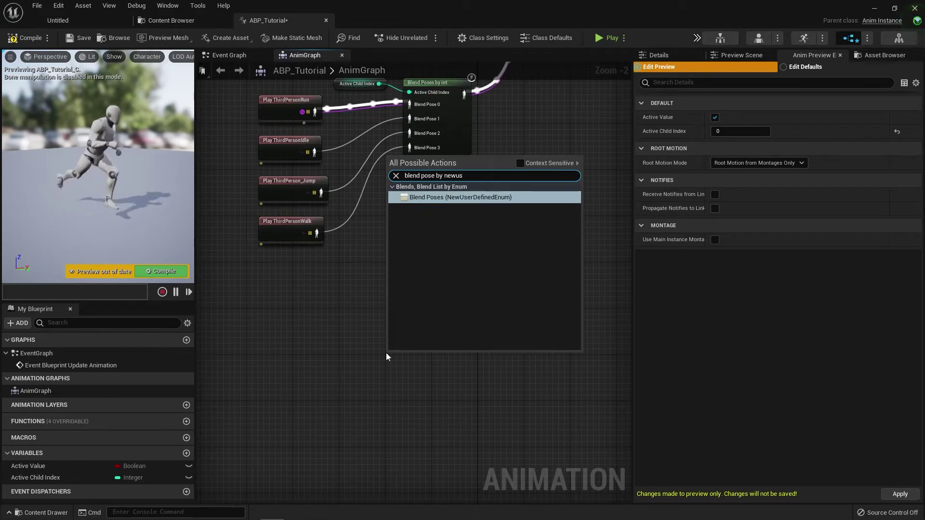
pyautogui.press('Return')
pyautogui.click(400, 364)
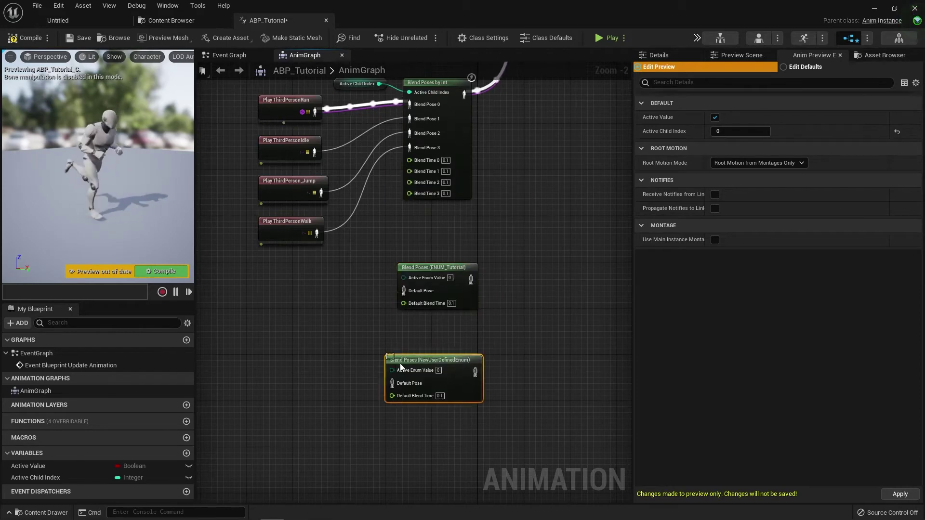
pyautogui.moveTo(431, 351); pyautogui.dragTo(417, 334, button='right')
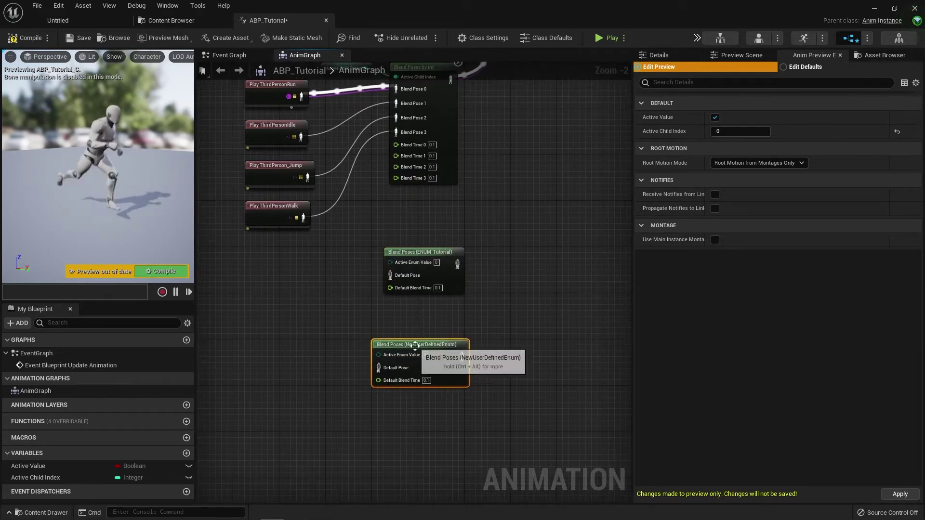
pyautogui.press('Delete')
# Add pose pins for elements A, B and C to the Blend Poses (ENUM_Tutorial) node.
pyautogui.moveTo(412, 221); pyautogui.dragTo(403, 228, button='right')
pyautogui.scroll(1, 407, 276)
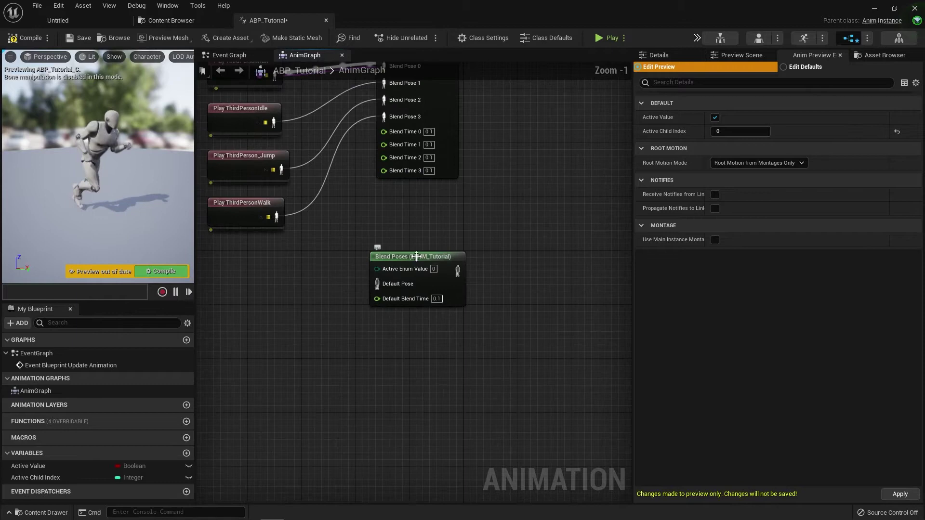
pyautogui.moveTo(362, 166); pyautogui.dragTo(376, 253, button='right')
pyautogui.moveTo(428, 143); pyautogui.dragTo(439, 125, button='right')
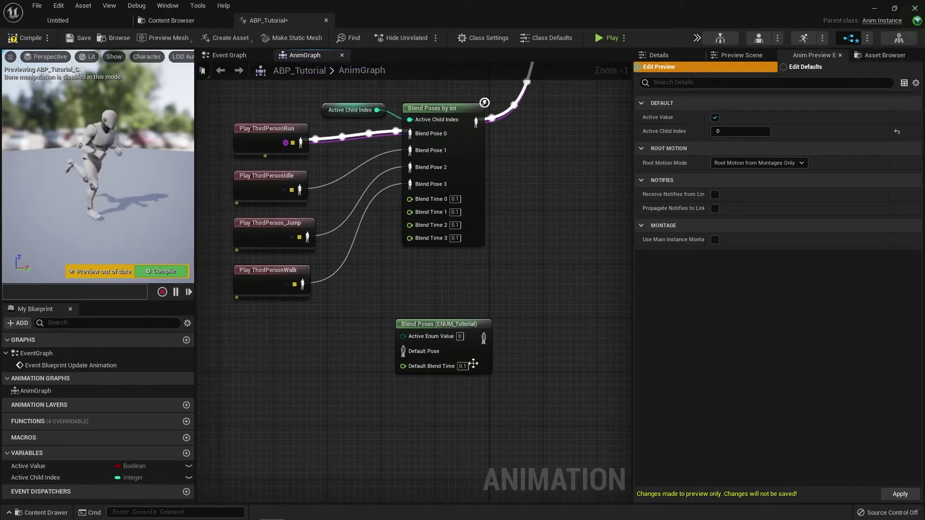
pyautogui.click(462, 374)
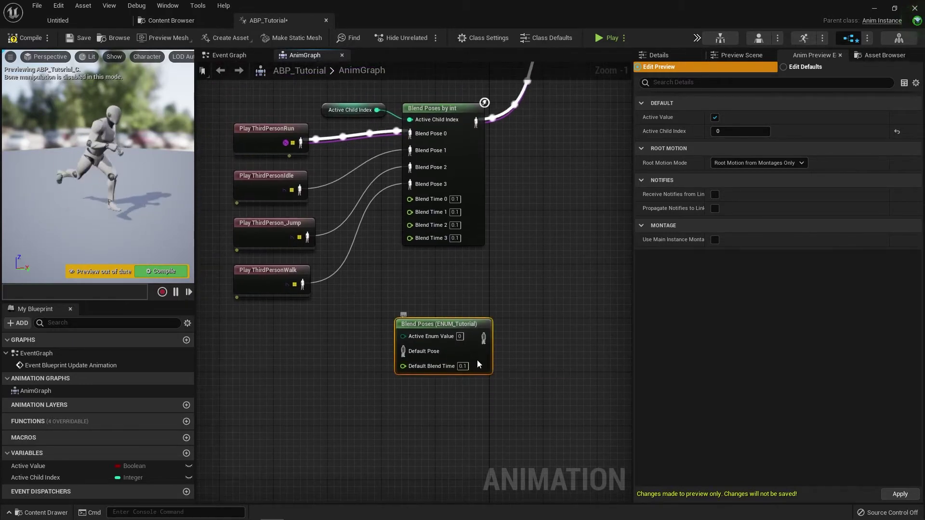
pyautogui.rightClick(477, 360)
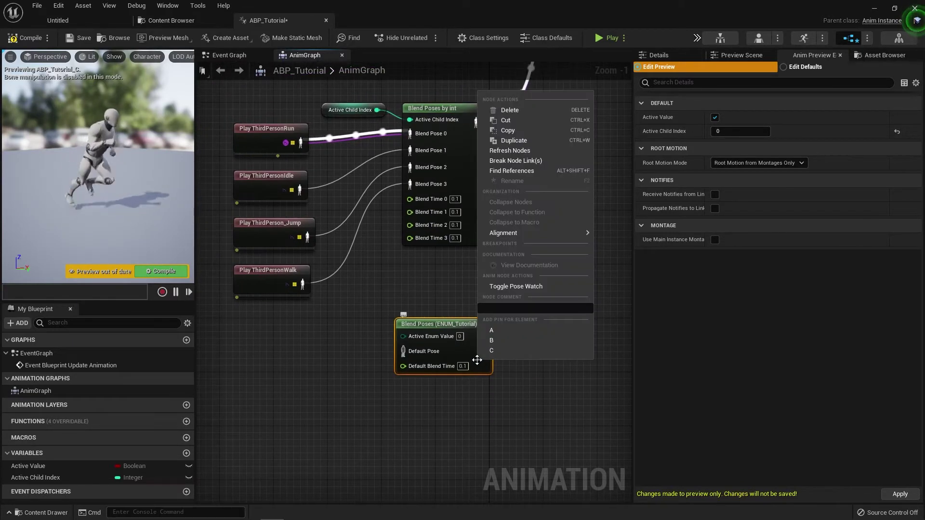
pyautogui.click(507, 332)
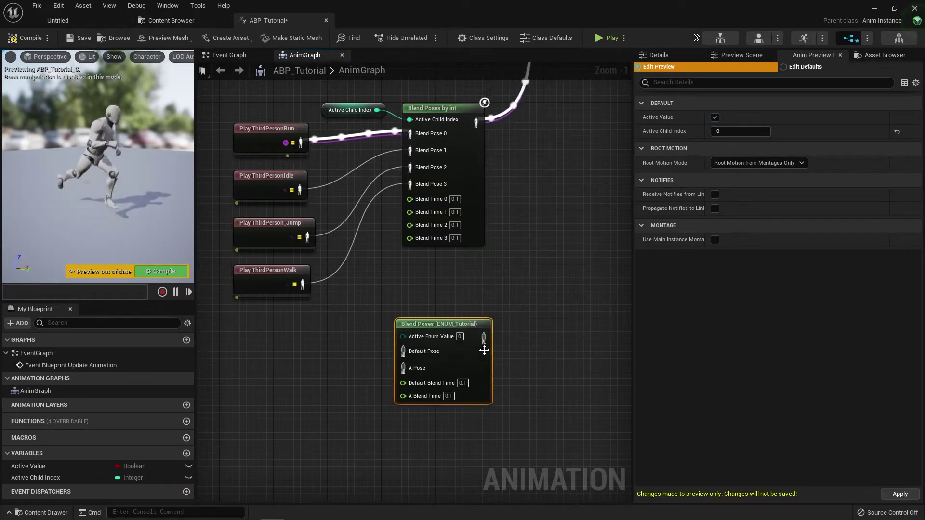
pyautogui.rightClick(481, 359)
pyautogui.click(505, 340)
pyautogui.rightClick(462, 366)
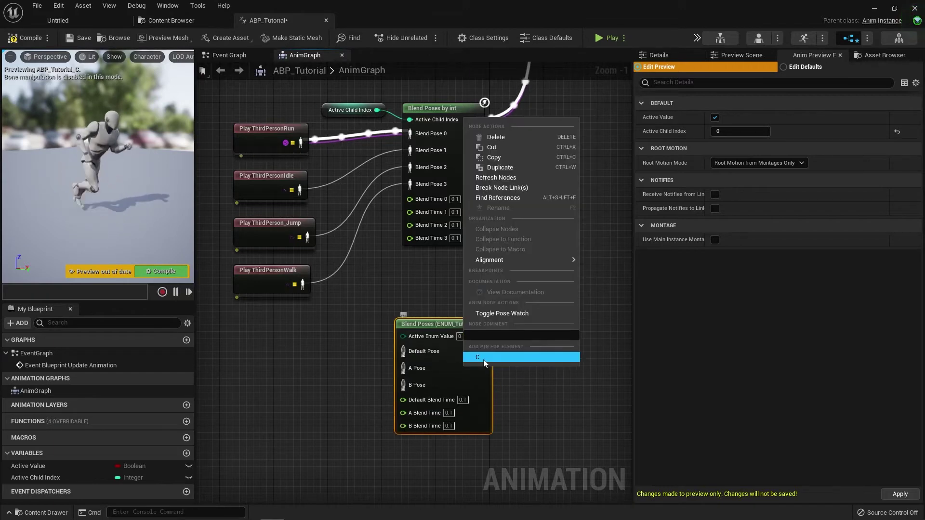
pyautogui.click(482, 355)
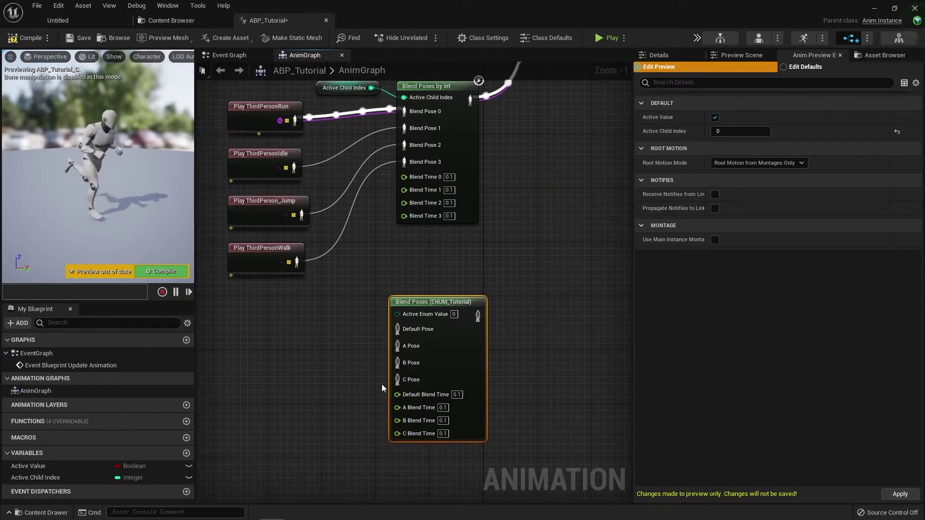
# Open the ENUM_Tutorial asset and rename its enumerators A, B and C to walk, run and jump.
pyautogui.click(169, 20)
pyautogui.doubleClick(164, 94)
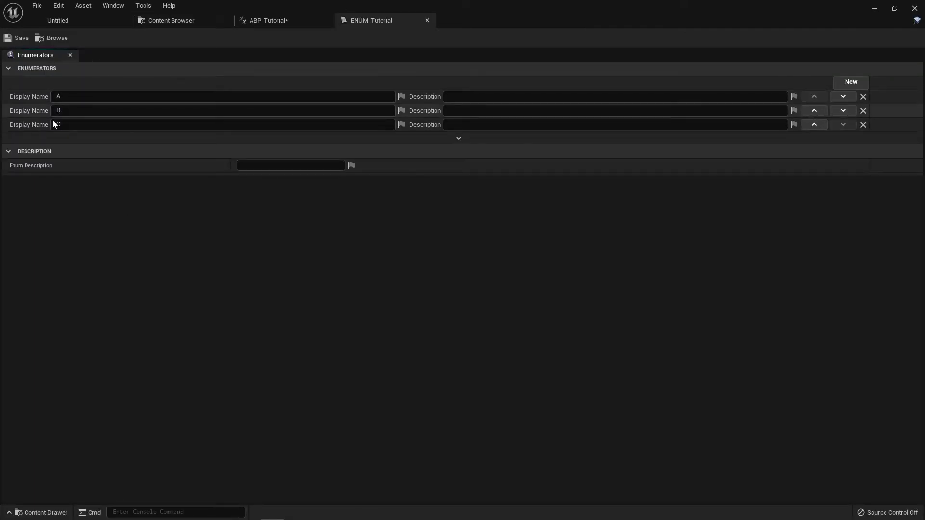
pyautogui.click(67, 97)
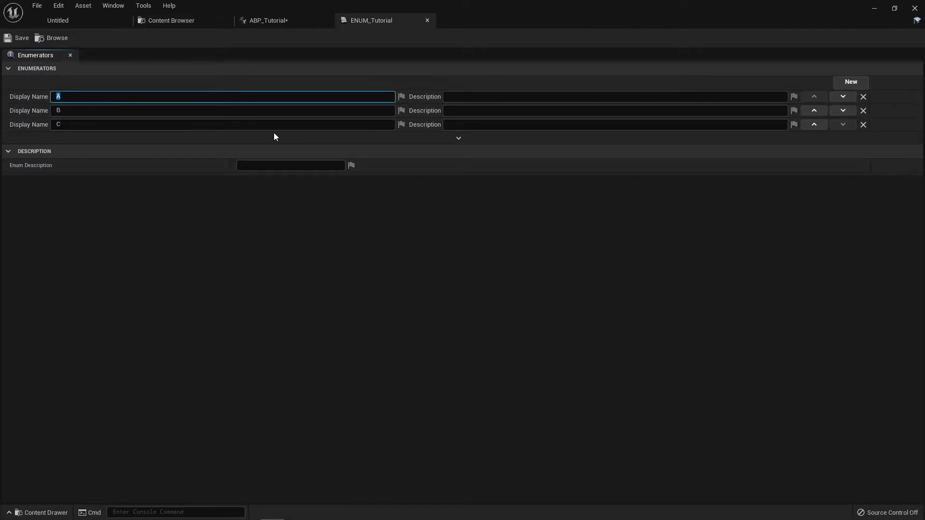
pyautogui.write('walk')
pyautogui.press('Return')
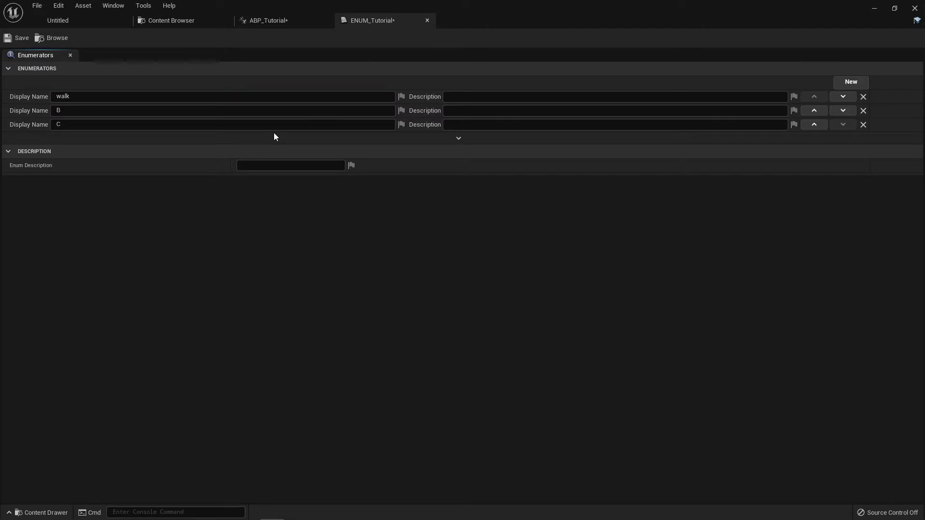
pyautogui.click(273, 126)
pyautogui.click(217, 112)
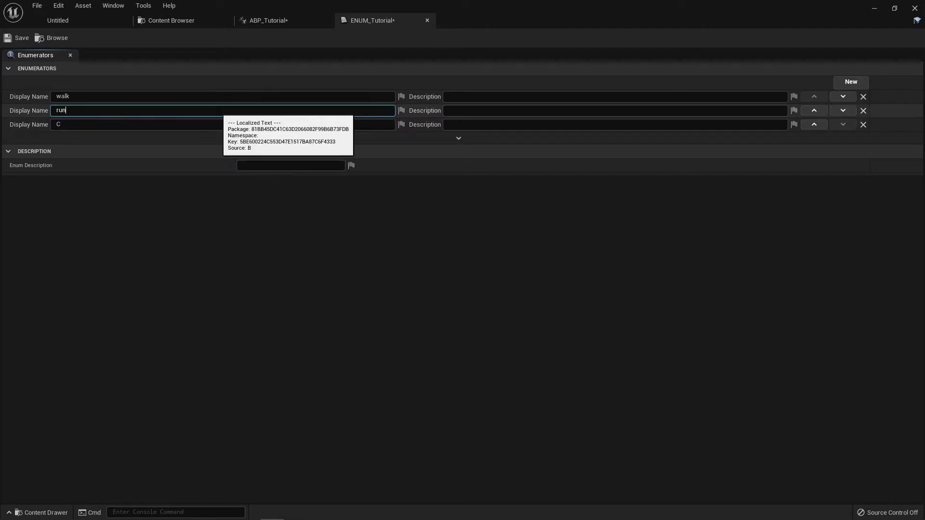
pyautogui.press('Return')
pyautogui.click(232, 122)
pyautogui.write('jum')
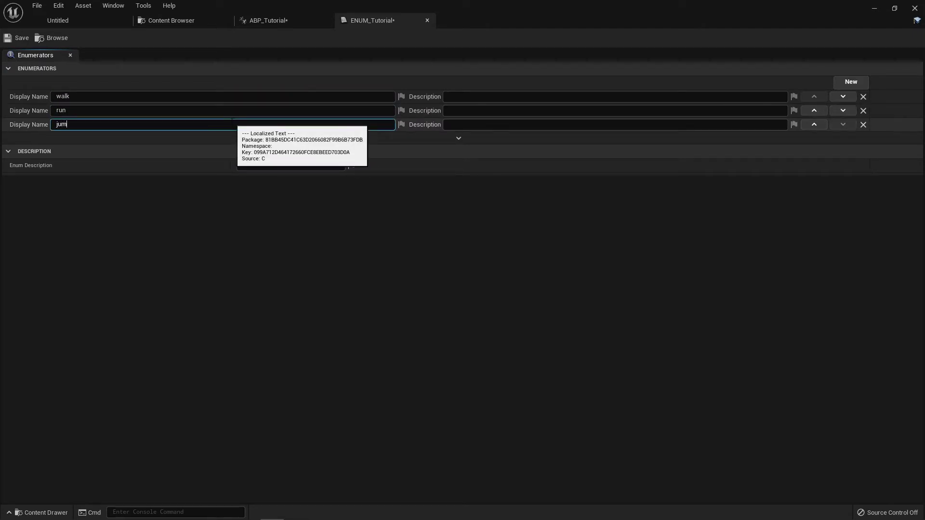
pyautogui.write('p')
pyautogui.press('Return')
# Return to ABP_Tutorial and duplicate the ThirdPersonWalk, ThirdPersonRun and ThirdPerson_Jump players beside the Blend Poses (ENUM_Tutorial) node.
pyautogui.click(263, 20)
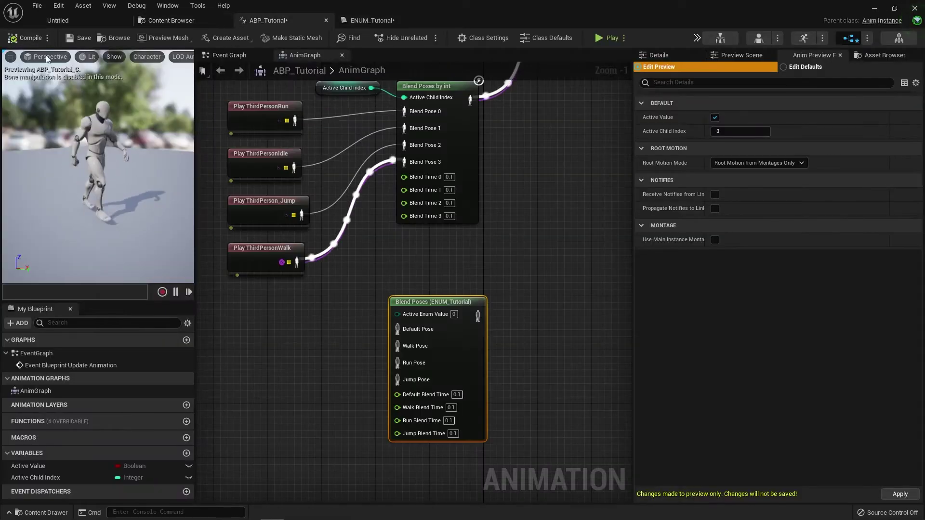
pyautogui.moveTo(555, 359); pyautogui.dragTo(543, 308, button='right')
pyautogui.moveTo(455, 276); pyautogui.dragTo(471, 279, button='right')
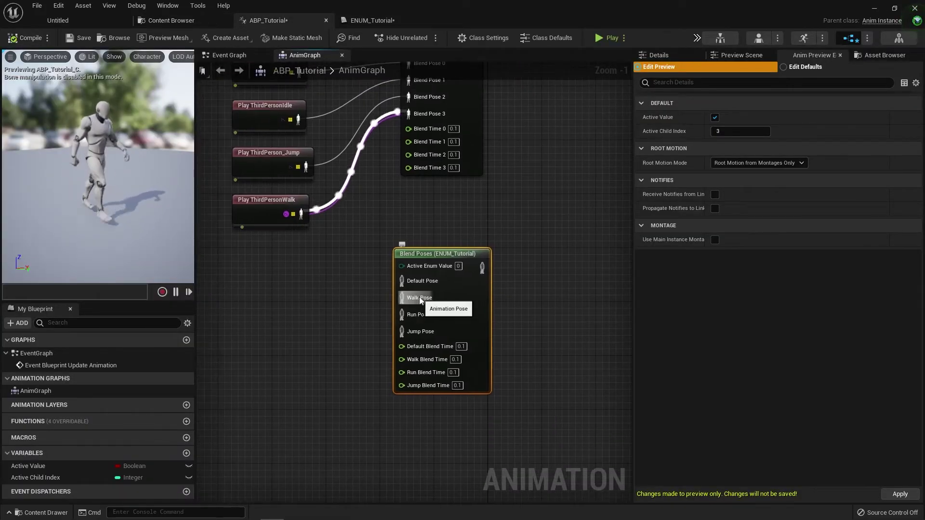
pyautogui.moveTo(343, 306); pyautogui.dragTo(358, 322, button='right')
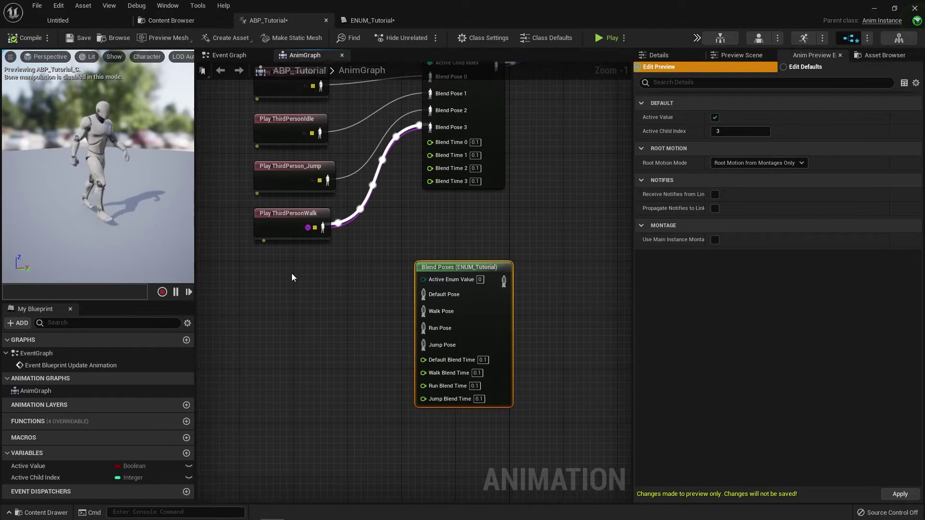
pyautogui.click(278, 220)
pyautogui.moveTo(291, 225); pyautogui.dragTo(300, 265, button='right')
pyautogui.keyDown('ctrl'); pyautogui.click(305, 215); pyautogui.keyUp('ctrl')
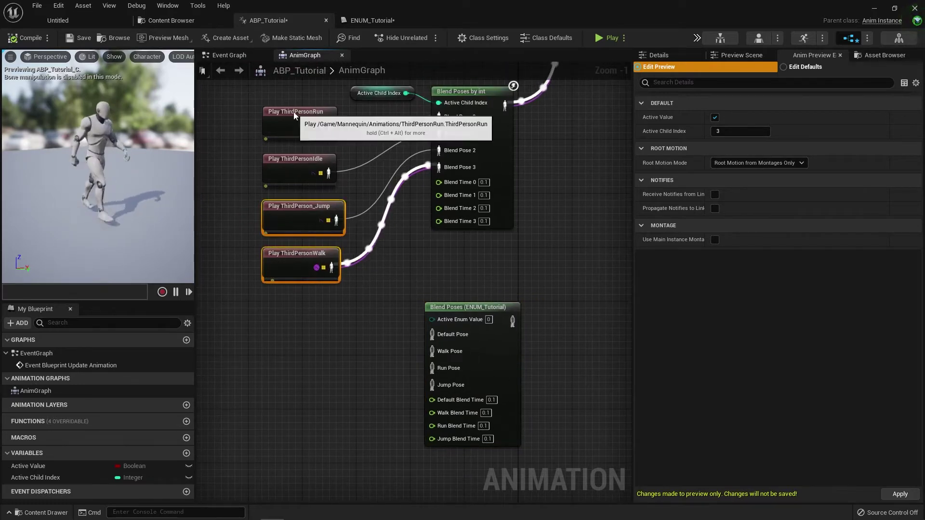
pyautogui.keyDown('ctrl'); pyautogui.click(293, 113); pyautogui.keyUp('ctrl')
pyautogui.hotkey('ctrl', 'c')
pyautogui.moveTo(298, 404); pyautogui.dragTo(297, 316, button='right')
pyautogui.hotkey('ctrl', 'v')
pyautogui.moveTo(289, 220); pyautogui.dragTo(289, 422)
# Arrange the copied animation players and connect them to the matching Walk, Run and Jump Pose pins of the enum blend node.
pyautogui.moveTo(330, 364); pyautogui.dragTo(431, 263)
pyautogui.moveTo(313, 311); pyautogui.dragTo(246, 386)
pyautogui.click(318, 418)
pyautogui.moveTo(318, 417); pyautogui.dragTo(430, 280)
pyautogui.moveTo(275, 401); pyautogui.dragTo(454, 302)
# Connect the Blend Poses (ENUM_Tutorial) output to the Output Pose Result and compile the animation blueprint.
pyautogui.moveTo(386, 211); pyautogui.dragTo(263, 243, button='right')
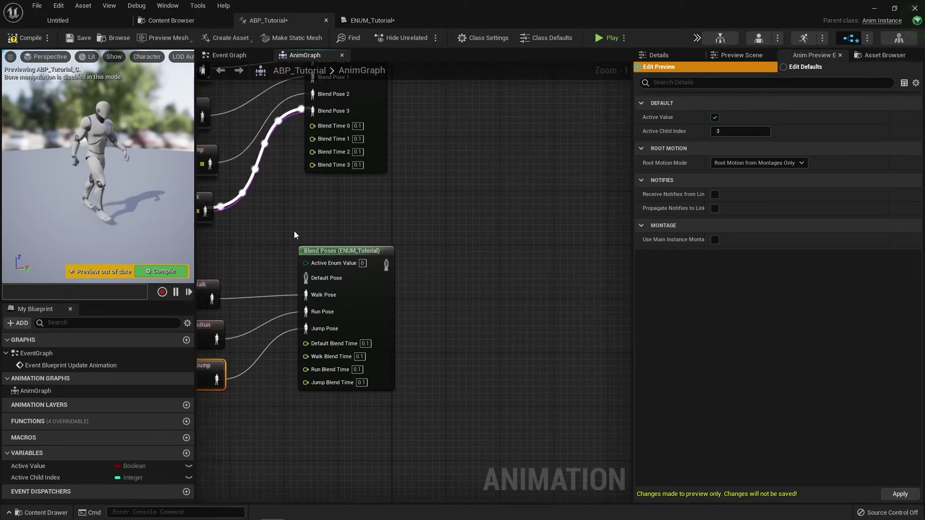
pyautogui.scroll(-2, 385, 176)
pyautogui.moveTo(386, 175); pyautogui.dragTo(361, 291, button='right')
pyautogui.moveTo(444, 95); pyautogui.dragTo(358, 361)
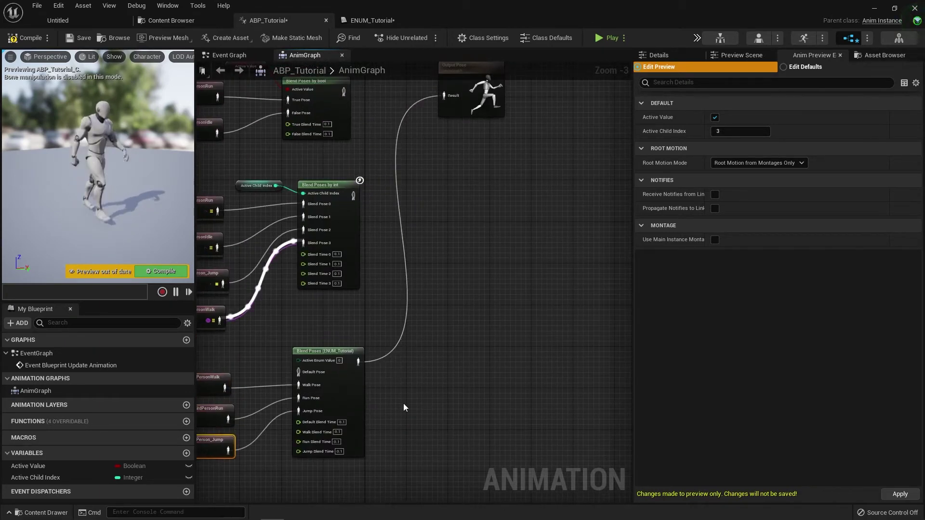
pyautogui.moveTo(404, 403); pyautogui.dragTo(501, 348, button='right')
pyautogui.click(19, 41)
# Promote the enum blend node's Active Enum Value pin to a variable and place its getter above the ThirdPersonWalk player.
pyautogui.moveTo(276, 315); pyautogui.dragTo(280, 265, button='right')
pyautogui.scroll(1, 280, 286)
pyautogui.moveTo(308, 263); pyautogui.dragTo(313, 264)
pyautogui.click(333, 248)
pyautogui.scroll(1, 333, 248)
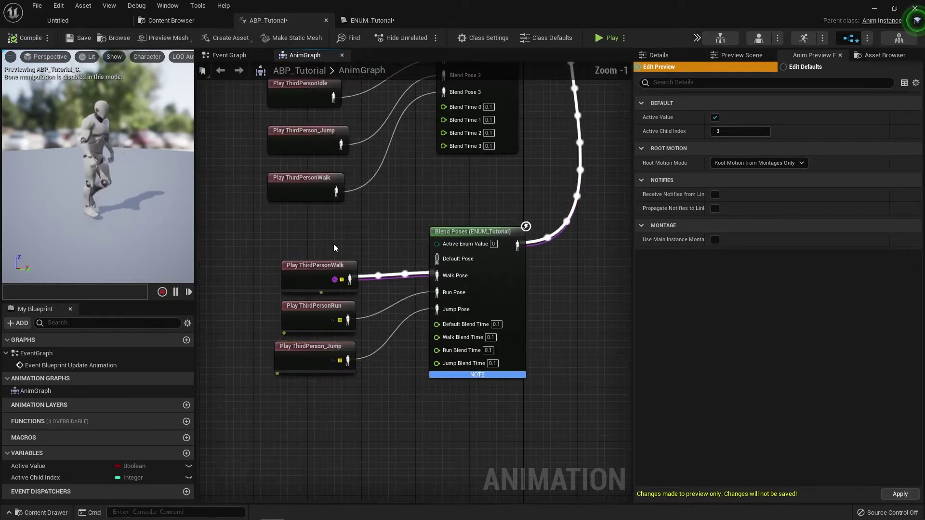
pyautogui.rightClick(287, 241)
pyautogui.click(290, 235)
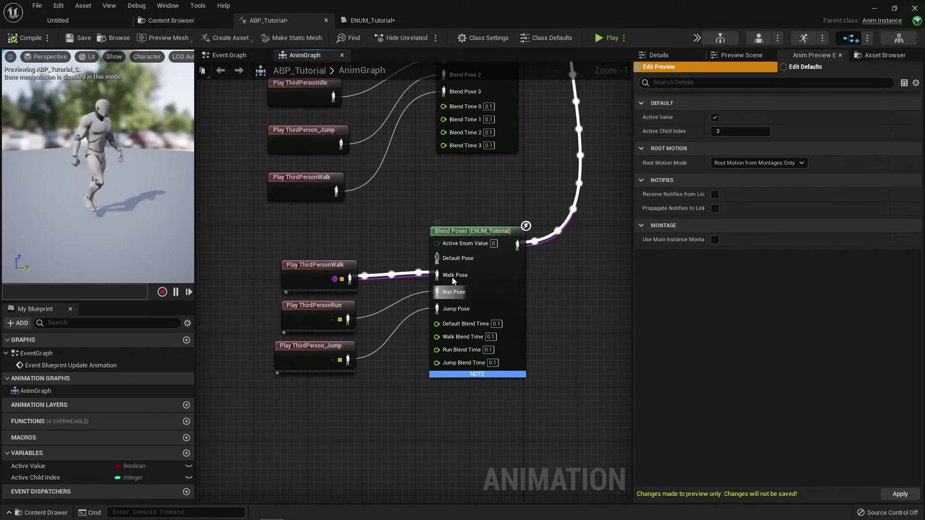
pyautogui.rightClick(438, 245)
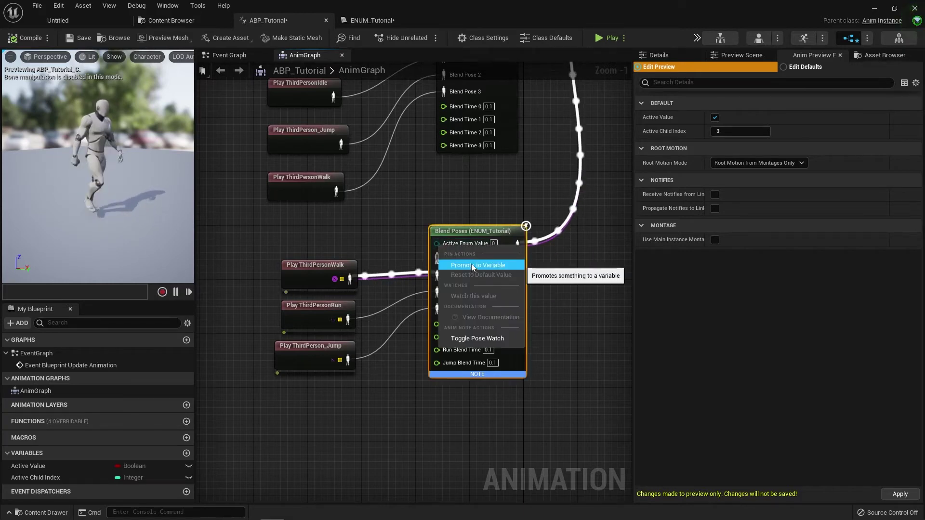
pyautogui.click(472, 266)
pyautogui.moveTo(346, 229); pyautogui.dragTo(349, 243)
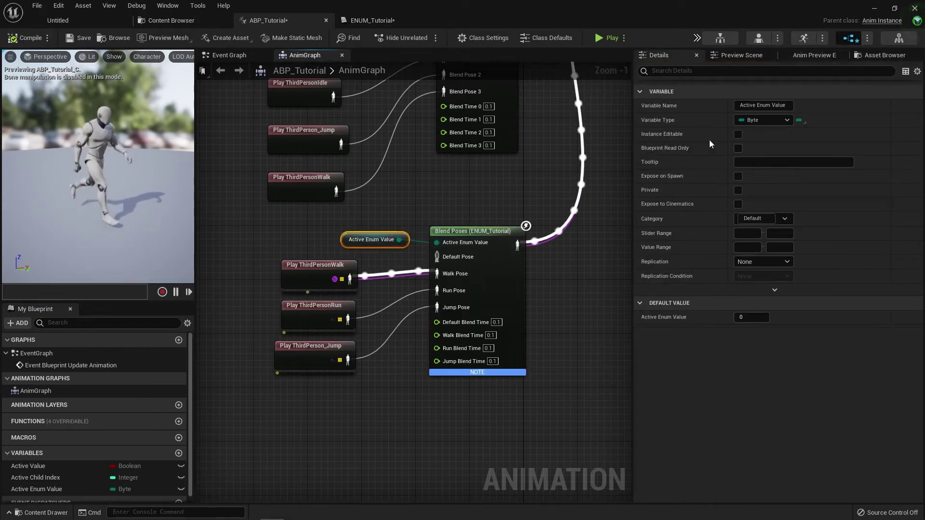
# Test the enum blend in the animation preview by setting Active Enum Value to 2 and back to 0.
pyautogui.click(817, 70)
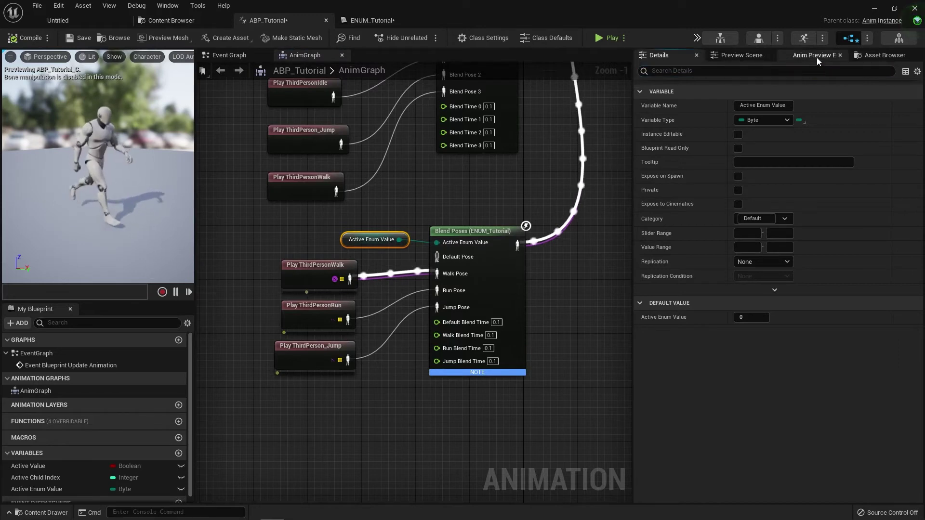
pyautogui.click(816, 57)
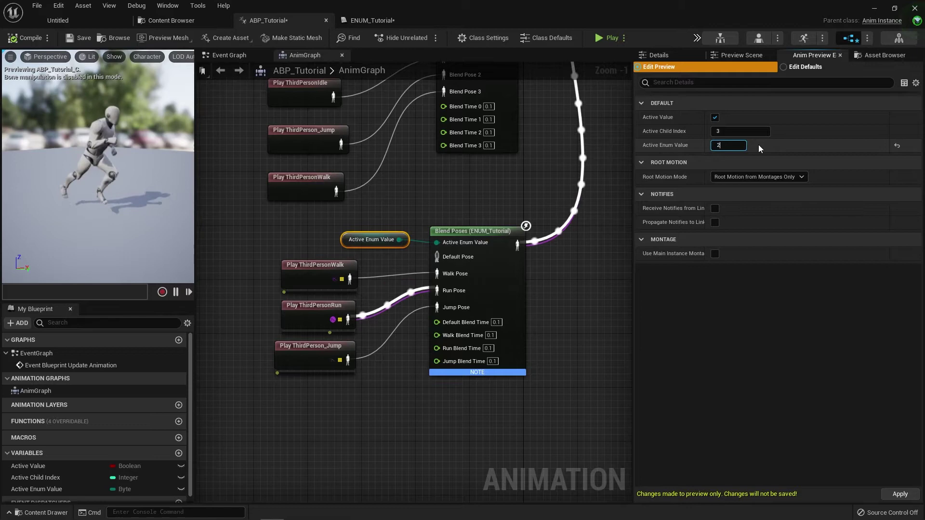
pyautogui.write('2')
pyautogui.press('Return')
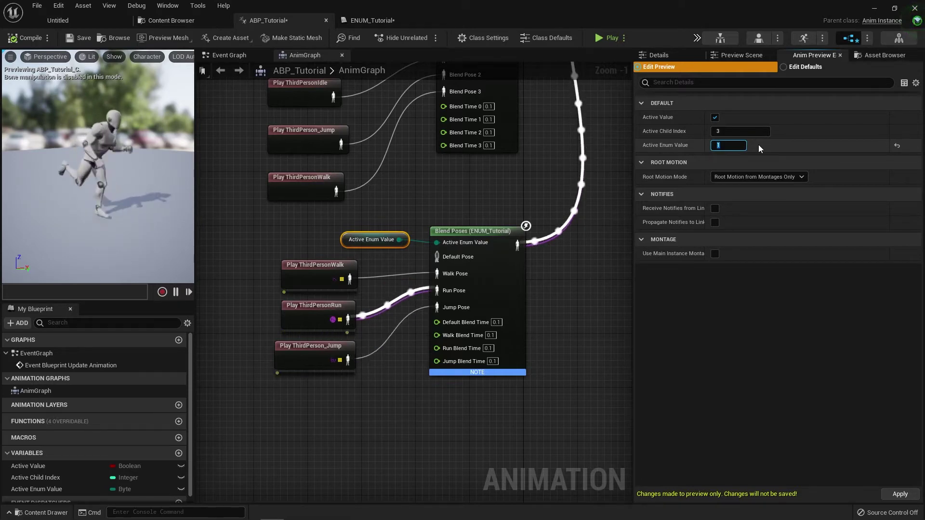
pyautogui.write('0')
pyautogui.press('Return')
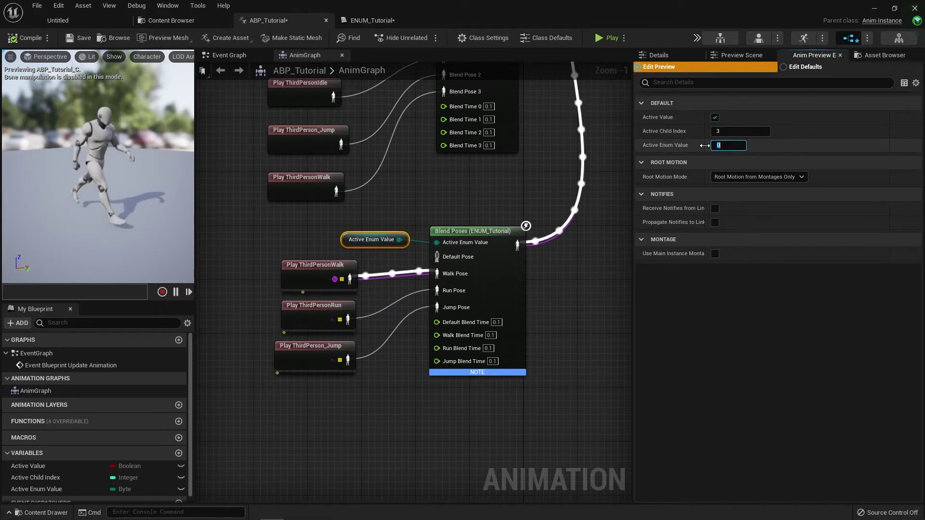
# Change the Active Enum Value variable's type to ENUM Tutorial and move its getter node slightly farther from the enum blend node.
pyautogui.moveTo(705, 146); pyautogui.dragTo(713, 145)
pyautogui.moveTo(385, 246)
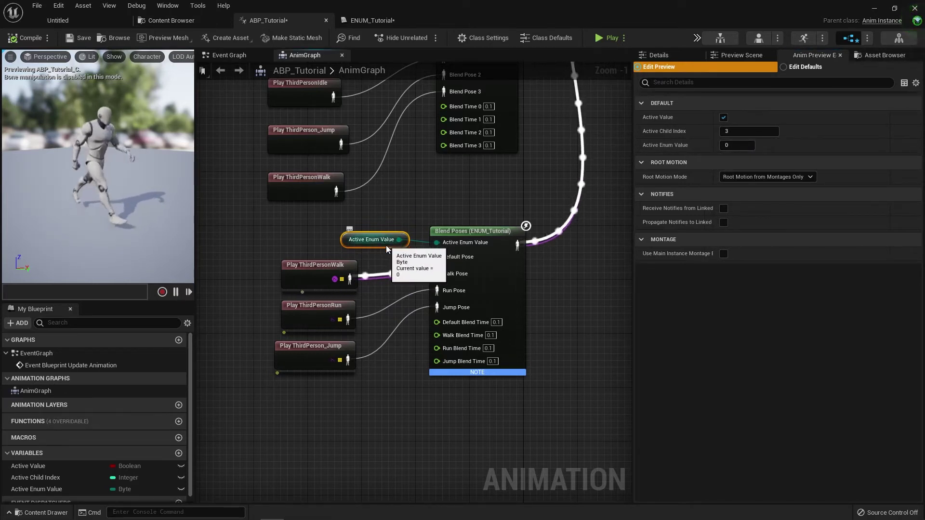
pyautogui.scroll(-1, 72, 409)
pyautogui.click(53, 470)
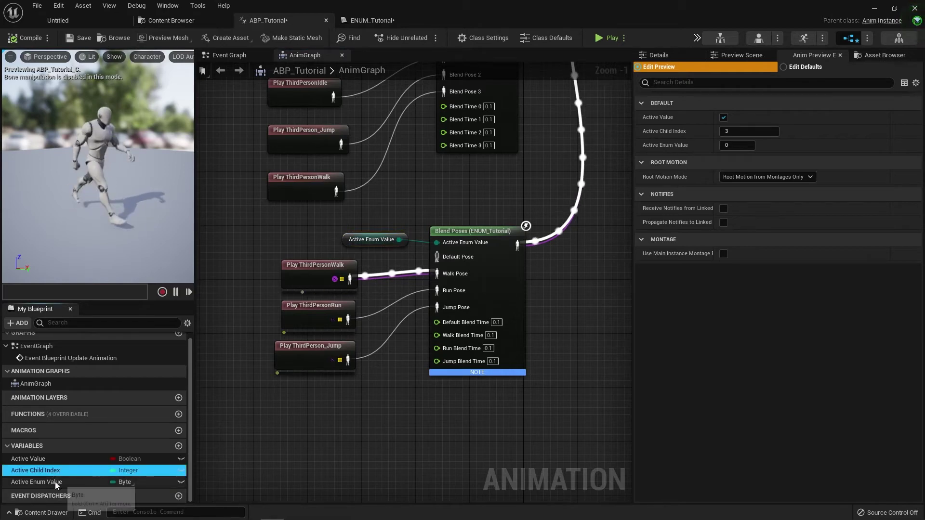
pyautogui.click(56, 483)
pyautogui.click(679, 56)
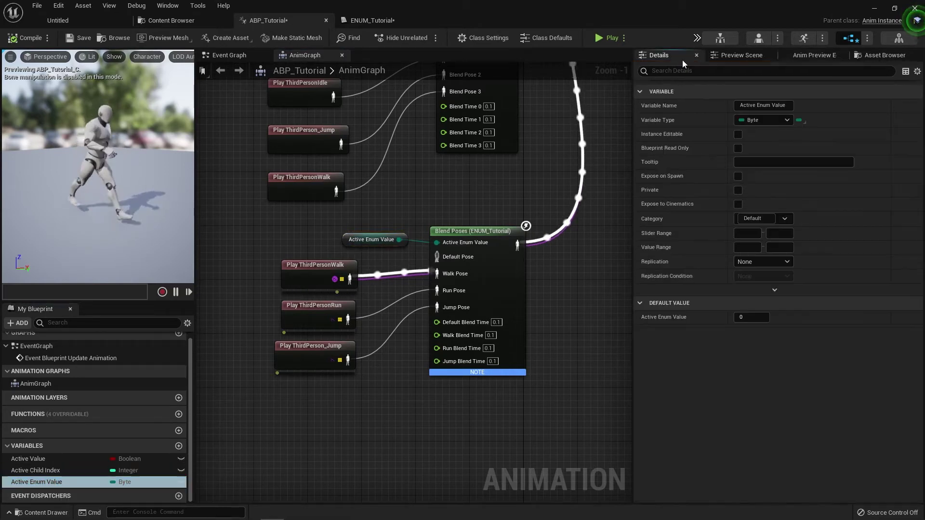
pyautogui.click(766, 121)
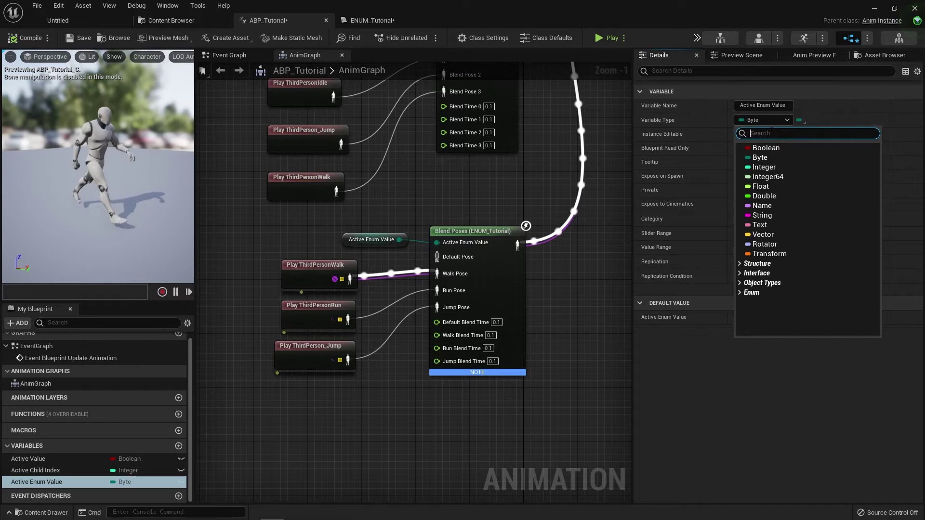
pyautogui.write('tutori')
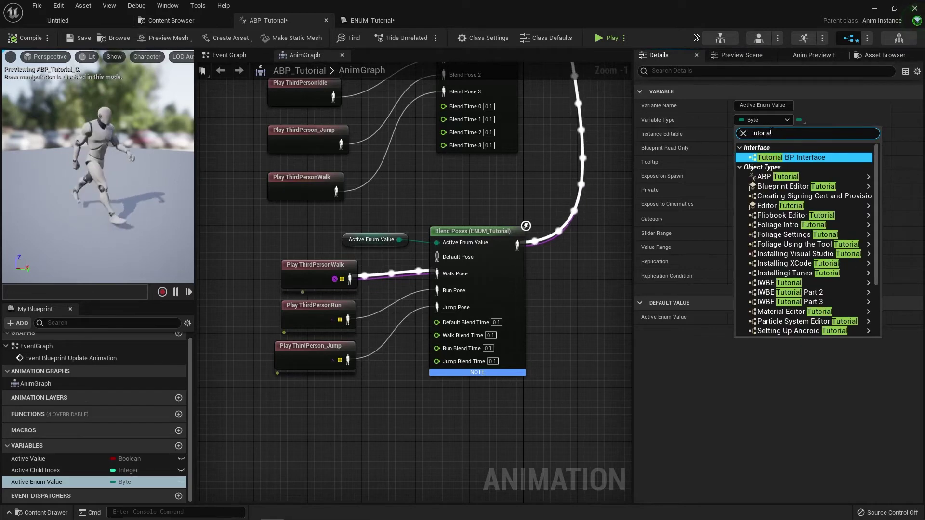
pyautogui.write('al')
pyautogui.press('Home')
pyautogui.write('enum')
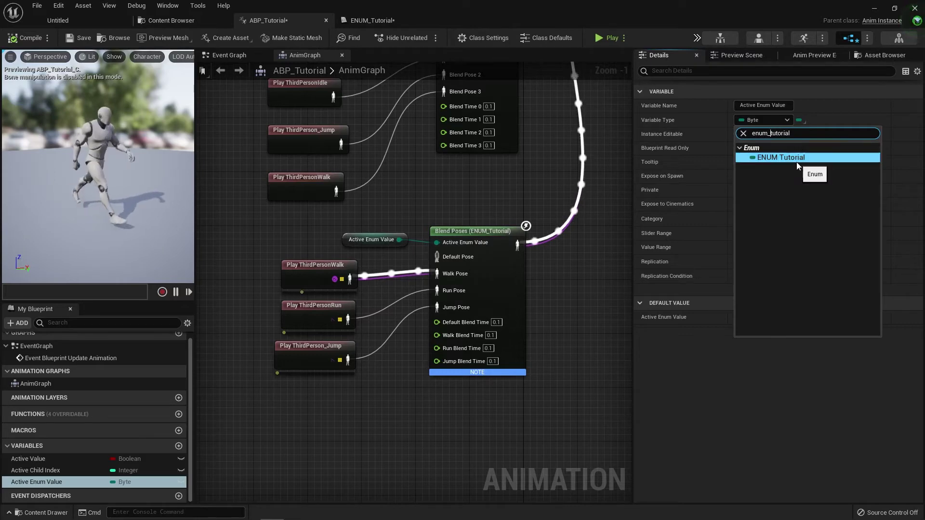
pyautogui.click(795, 158)
pyautogui.click(465, 290)
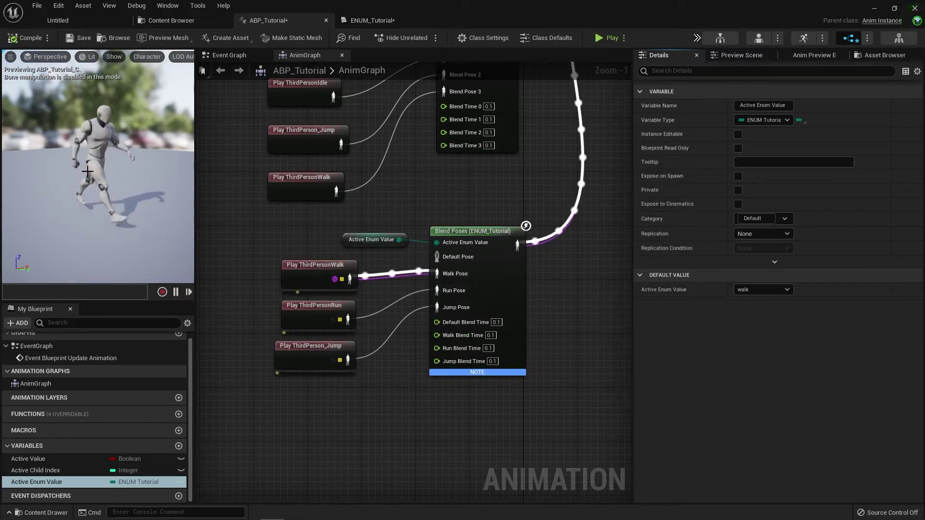
pyautogui.moveTo(350, 243); pyautogui.dragTo(330, 243)
# Test the enum blend in the animation preview by switching Active Enum Value to run, jump and back to walk.
pyautogui.click(814, 56)
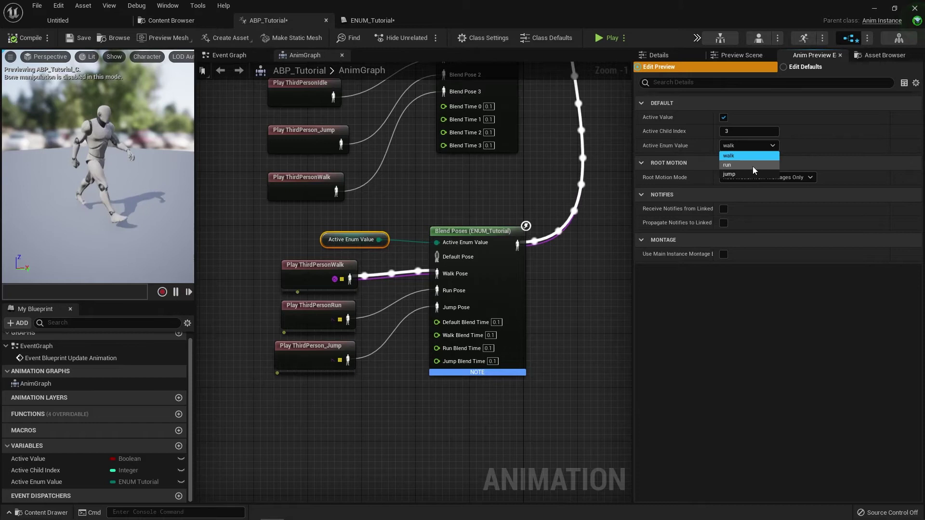
pyautogui.click(752, 166)
pyautogui.click(724, 146)
pyautogui.click(747, 174)
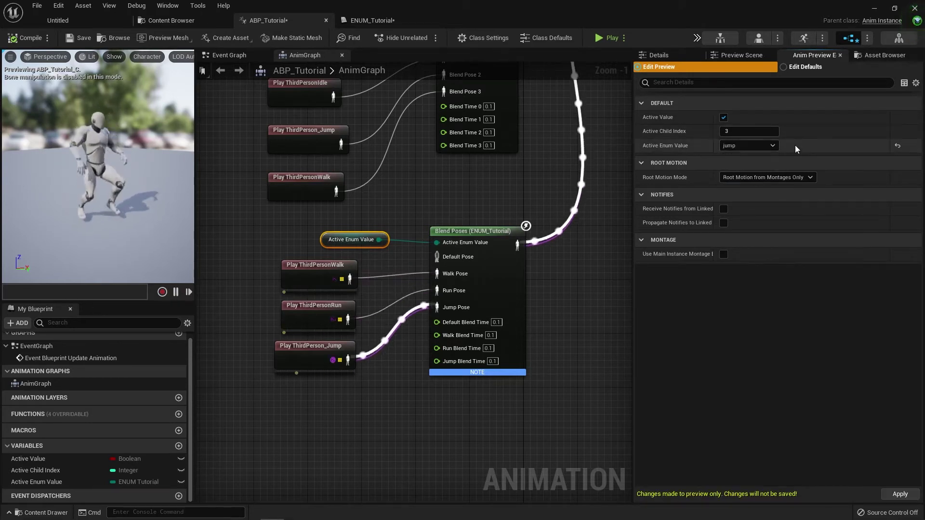
pyautogui.click(752, 146)
pyautogui.click(752, 160)
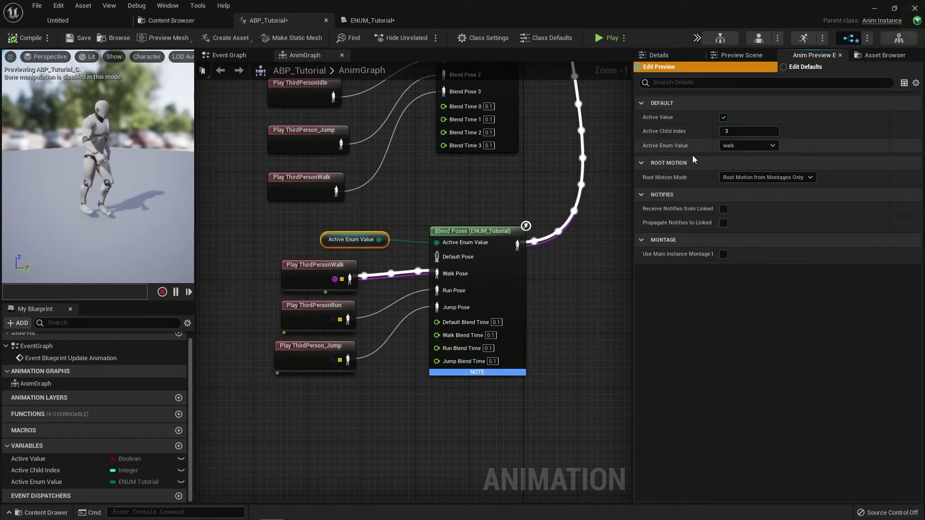
# Set Active Child Index to 2 in the animation preview, and switch Active Enum Value to run and jump for comparison.
pyautogui.moveTo(339, 194); pyautogui.dragTo(349, 280, button='right')
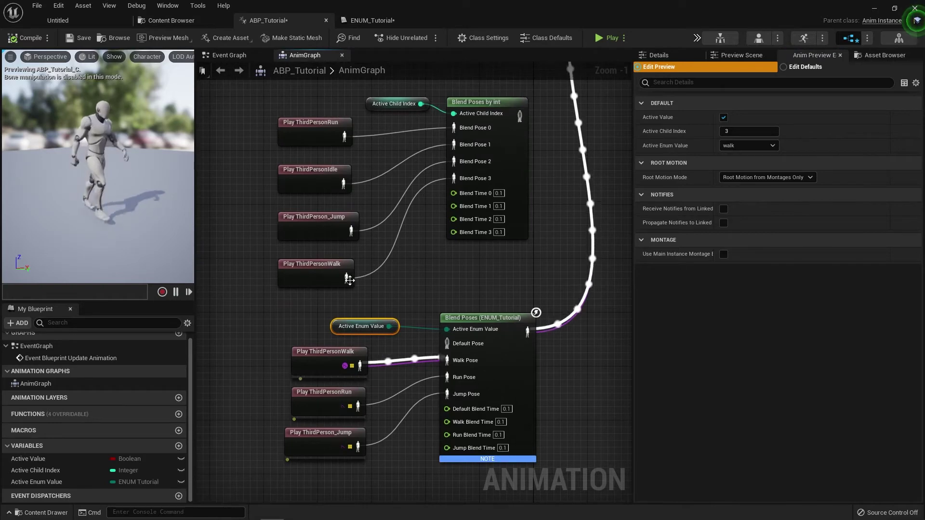
pyautogui.click(757, 129)
pyautogui.write('0')
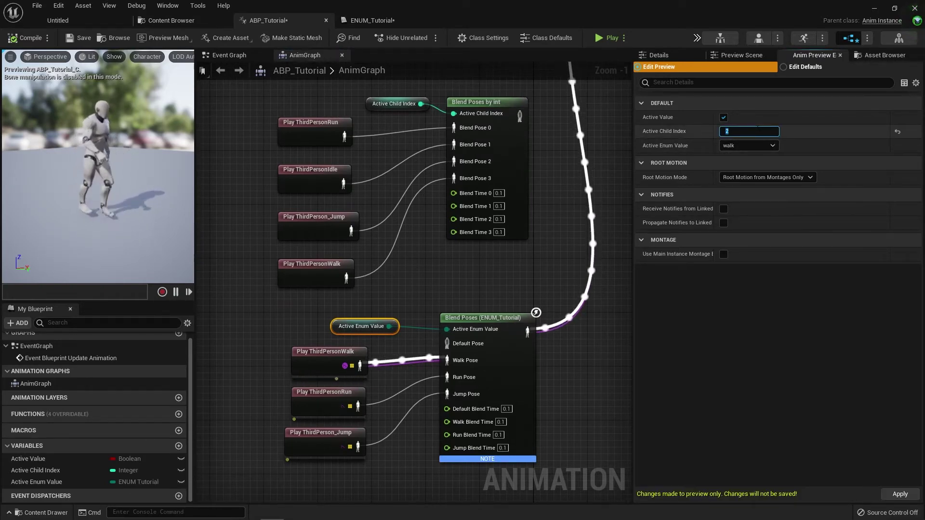
pyautogui.press('Return')
pyautogui.click(734, 146)
pyautogui.click(741, 165)
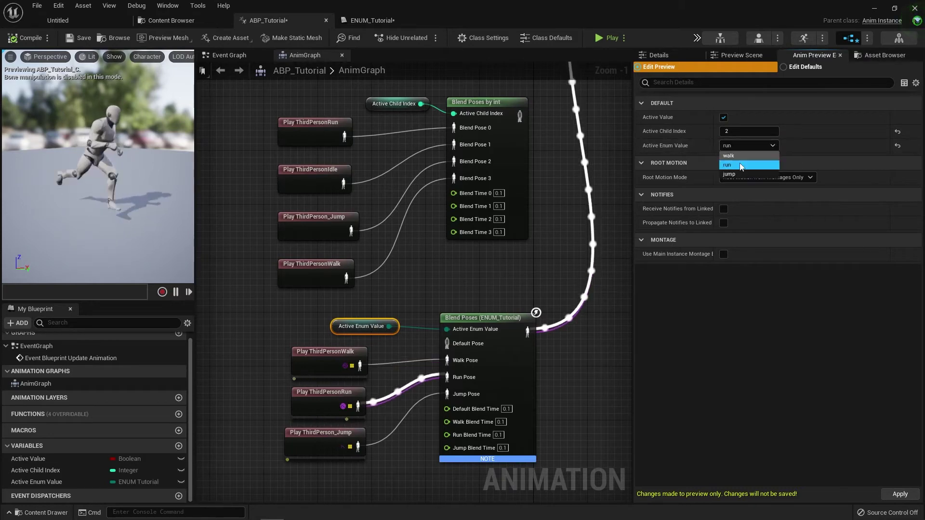
pyautogui.click(737, 174)
# Set the Walk Blend Time of the Blend Poses (ENUM_Tutorial) node to 1.0 and compile the animation blueprint.
pyautogui.moveTo(561, 242); pyautogui.dragTo(543, 233, button='right')
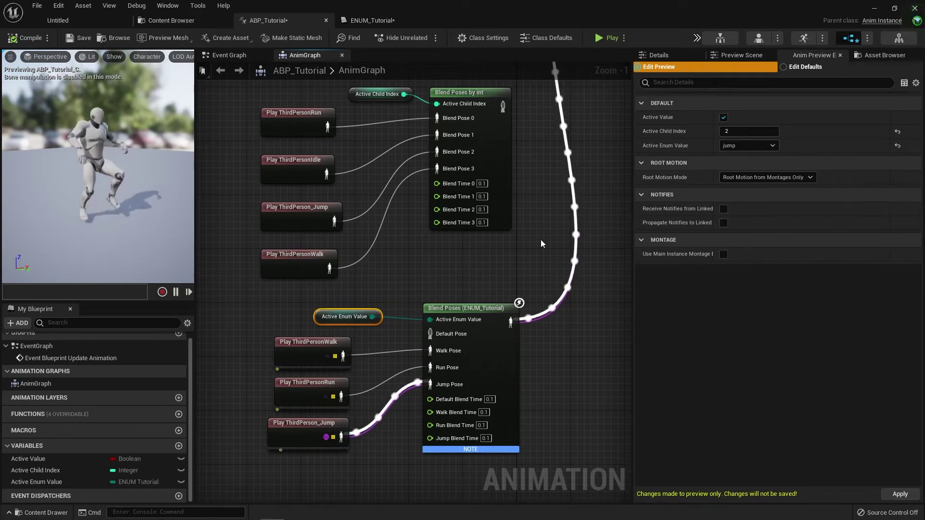
pyautogui.moveTo(467, 257); pyautogui.dragTo(429, 265, button='right')
pyautogui.scroll(-1, 435, 193)
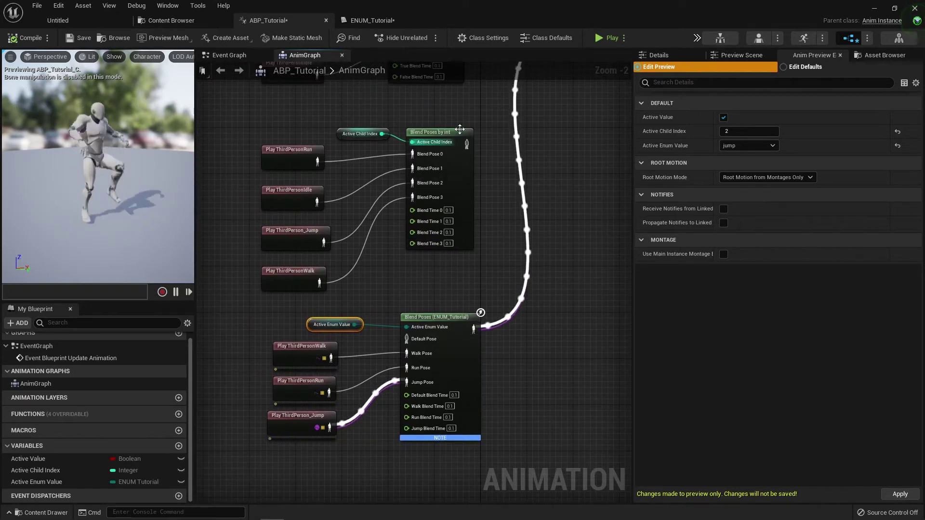
pyautogui.click(469, 112)
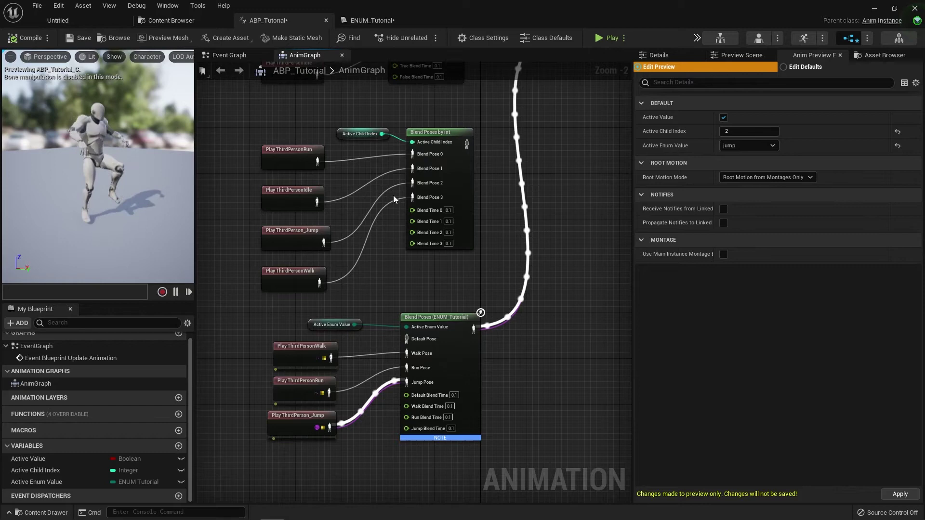
pyautogui.moveTo(426, 267); pyautogui.dragTo(413, 217, button='right')
pyautogui.scroll(2, 448, 352)
pyautogui.moveTo(448, 352); pyautogui.dragTo(476, 302, button='right')
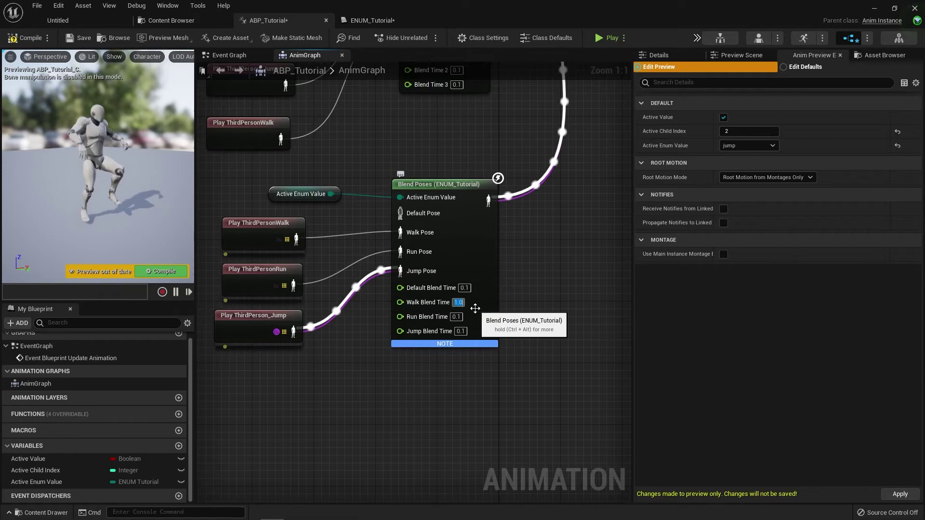
pyautogui.click(27, 38)
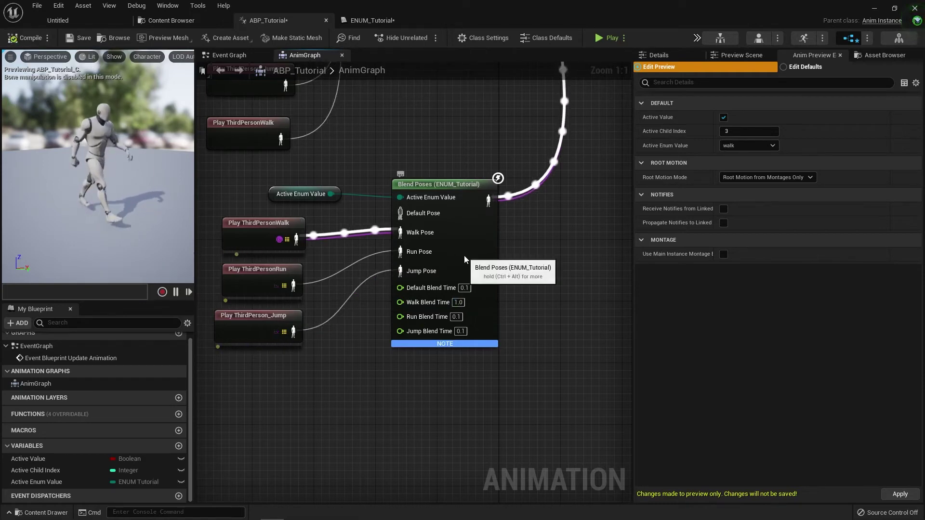
# Preview the slower walk blend by switching Active Enum Value to run and back to walk.
pyautogui.click(749, 145)
pyautogui.click(754, 166)
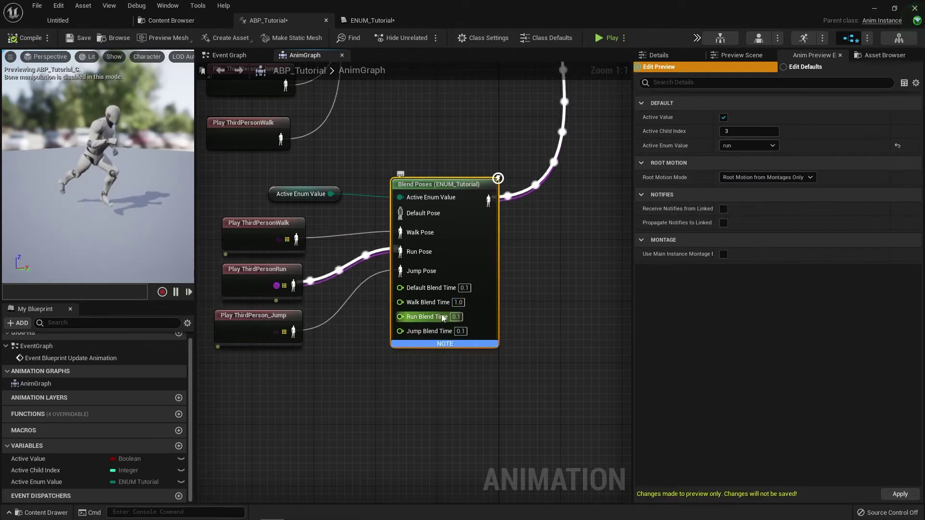
pyautogui.click(731, 145)
pyautogui.click(746, 155)
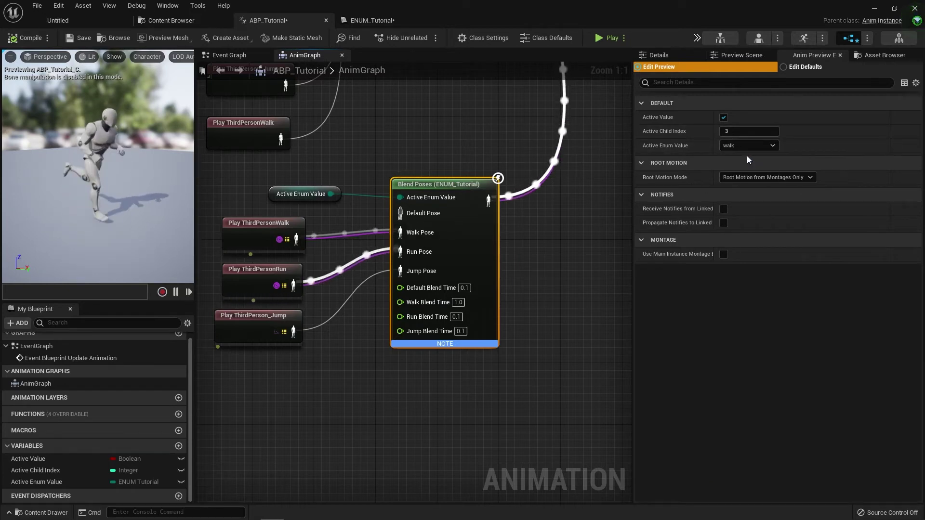
# Set the Run Blend Time of the enum blend node to 0.0 and recompile.
pyautogui.click(458, 316)
pyautogui.write('0')
pyautogui.press('Return')
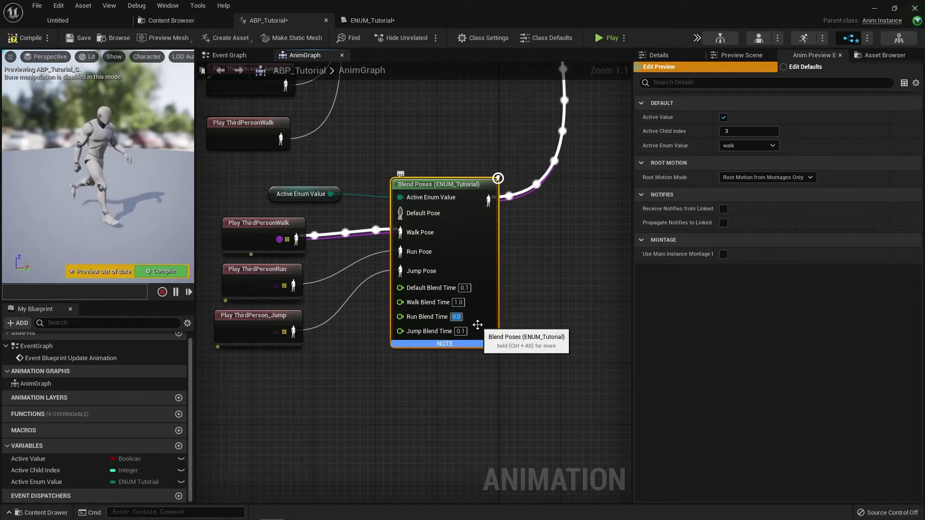
pyautogui.press('F7')
# Preview the instant run transition by switching Active Enum Value to run, back to walk and to run again.
pyautogui.click(751, 144)
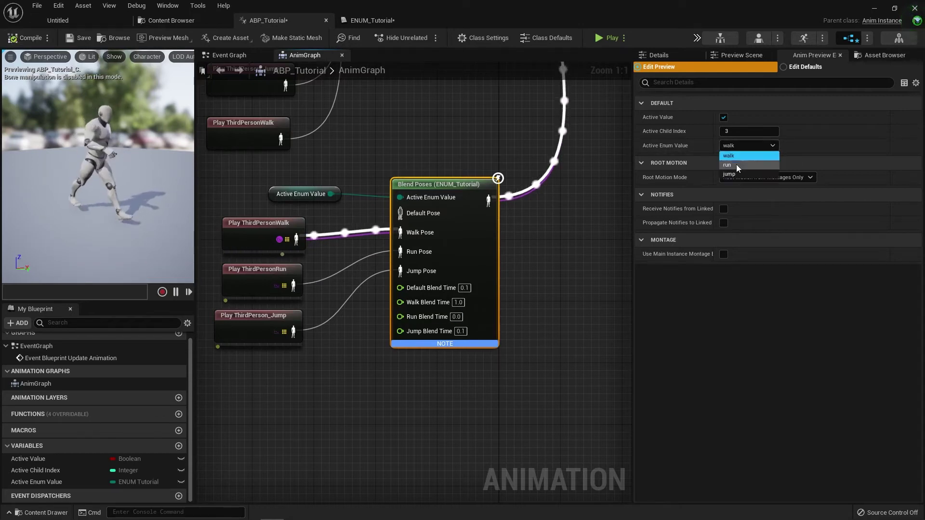
pyautogui.click(747, 164)
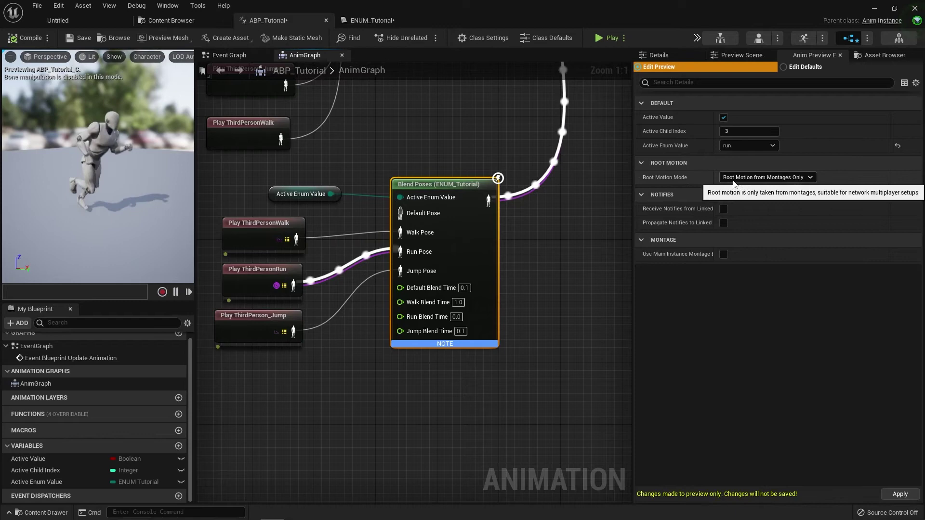
pyautogui.click(746, 145)
pyautogui.click(742, 154)
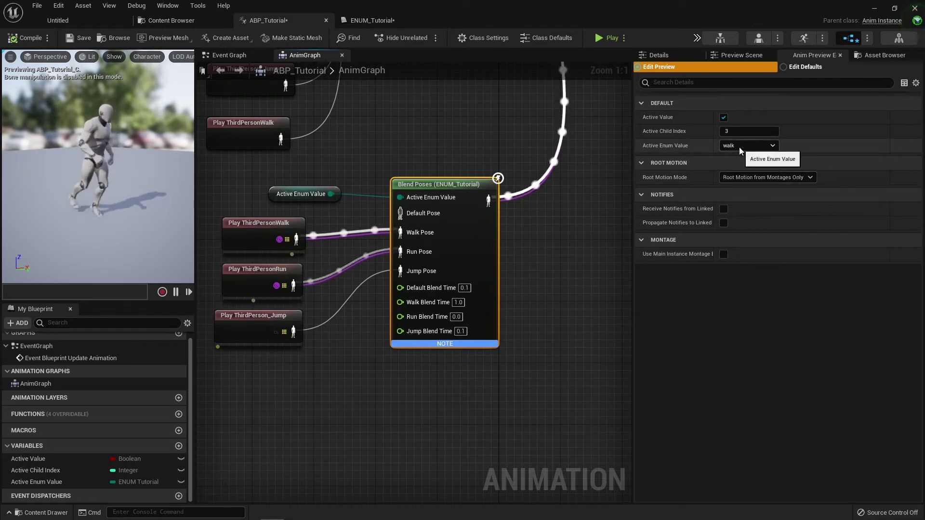
pyautogui.click(739, 146)
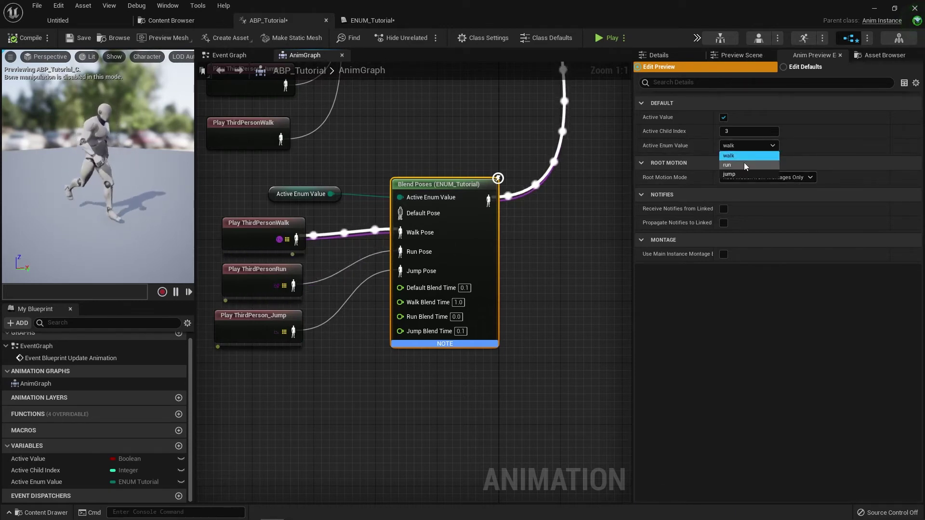
pyautogui.click(744, 163)
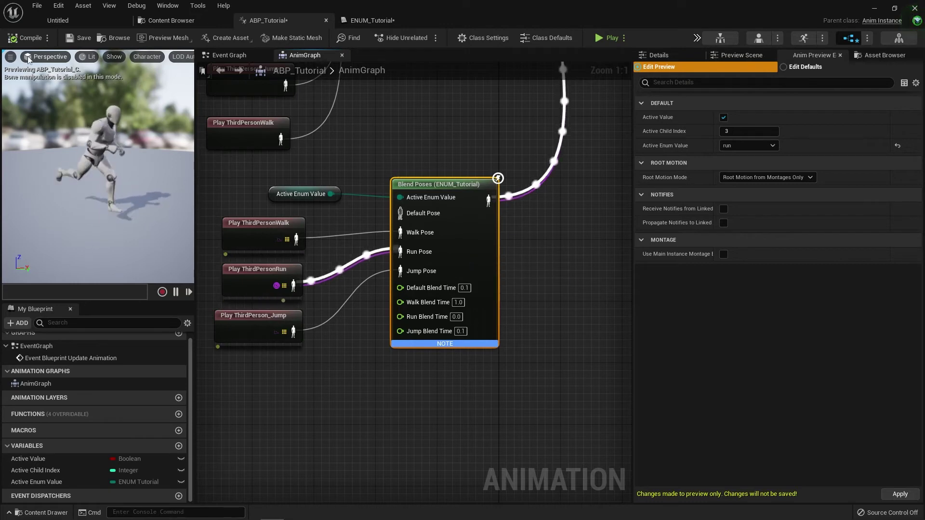
# Set the enum blend node's Transition Type to Inertialization and compile the animation blueprint.
pyautogui.click(659, 55)
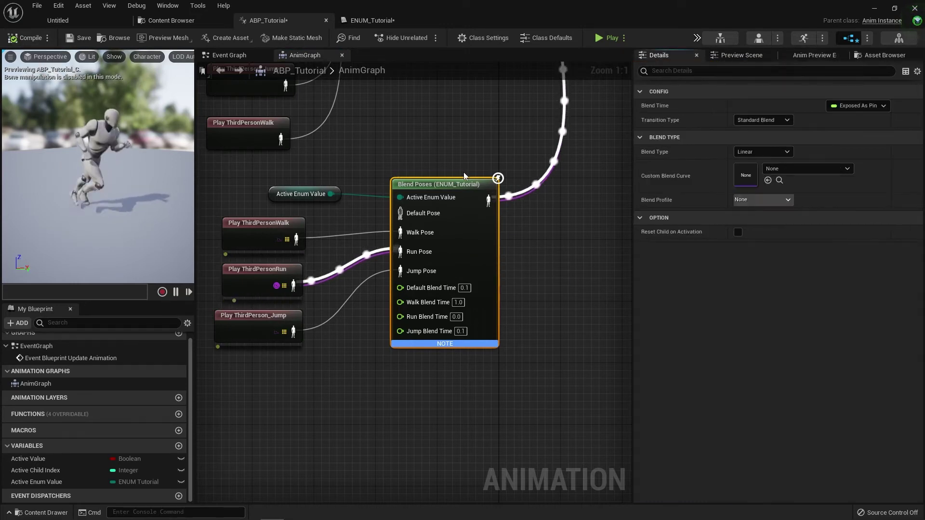
pyautogui.moveTo(568, 188); pyautogui.dragTo(530, 199, button='right')
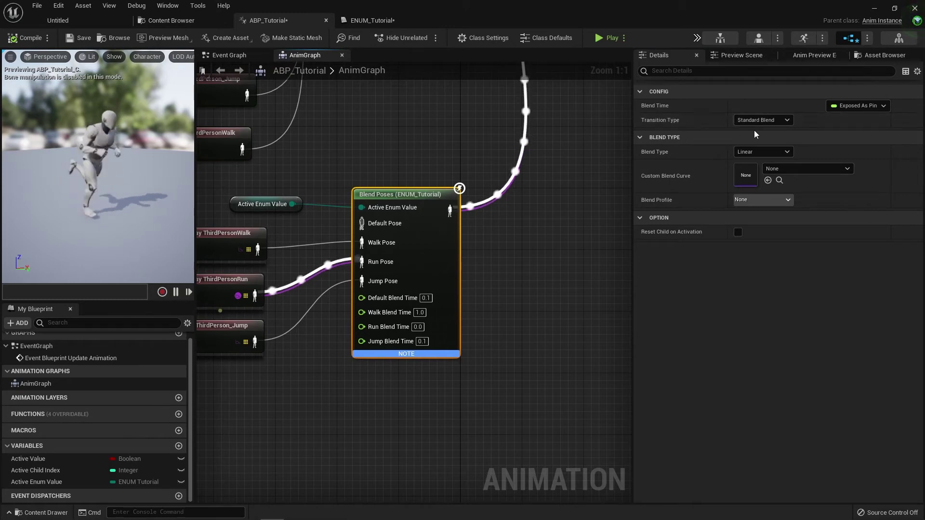
pyautogui.moveTo(437, 257); pyautogui.dragTo(476, 226, button='right')
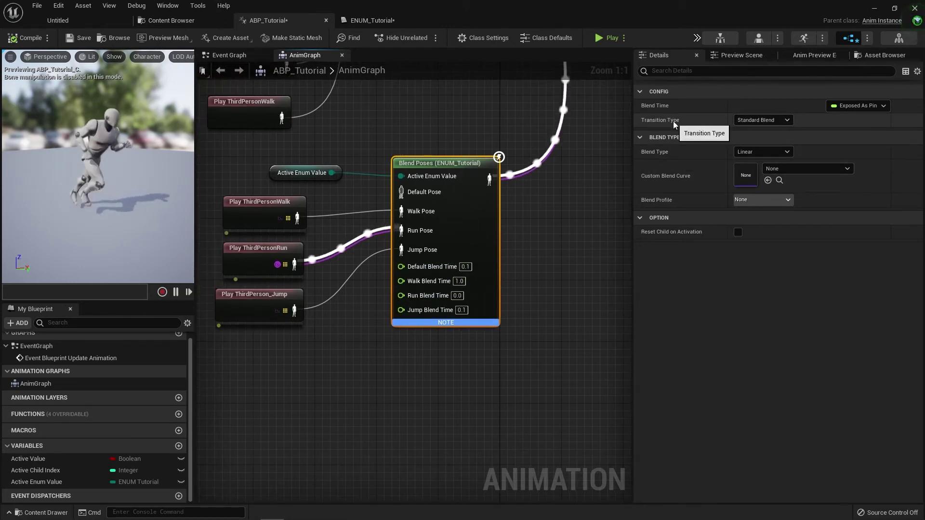
pyautogui.click(770, 123)
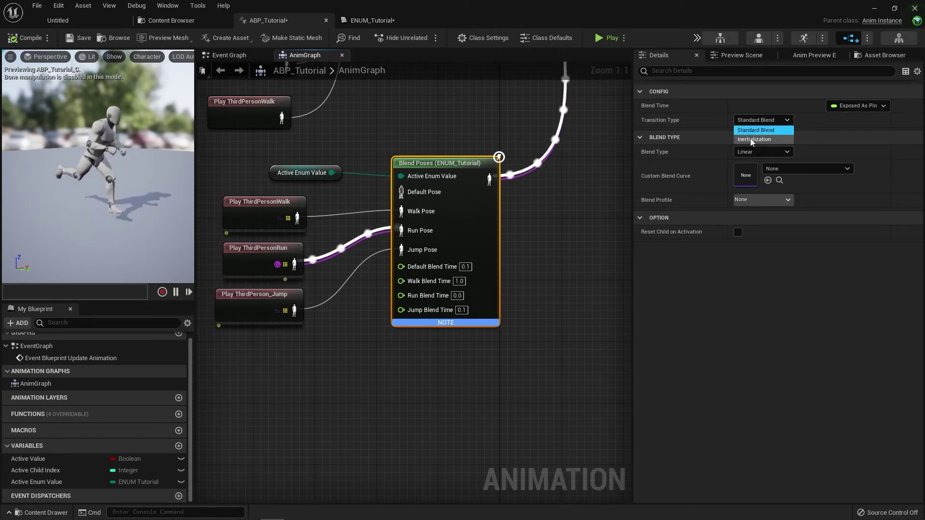
pyautogui.click(750, 139)
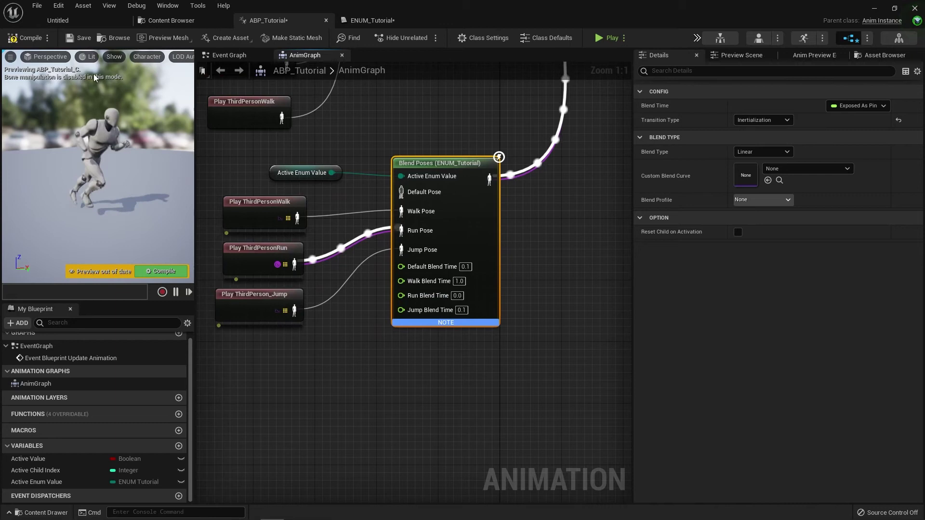
pyautogui.moveTo(541, 260); pyautogui.dragTo(522, 295, button='right')
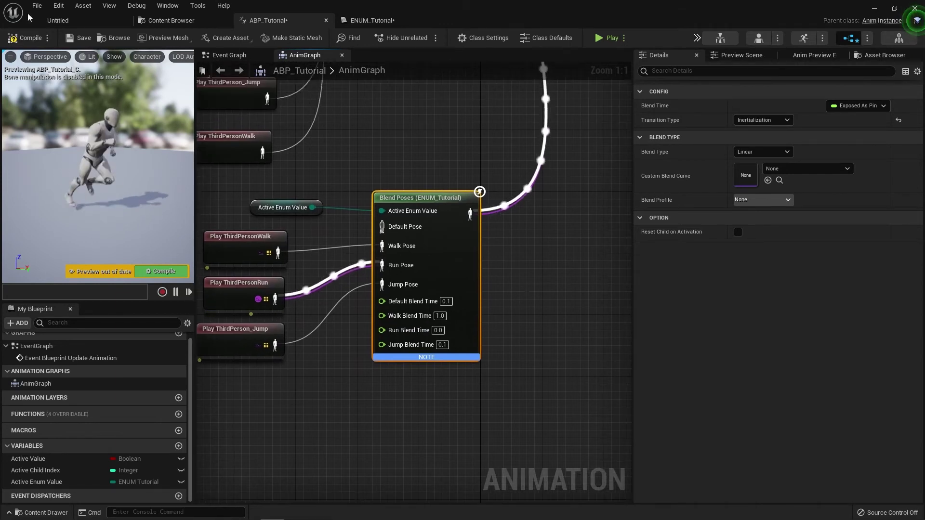
pyautogui.click(28, 44)
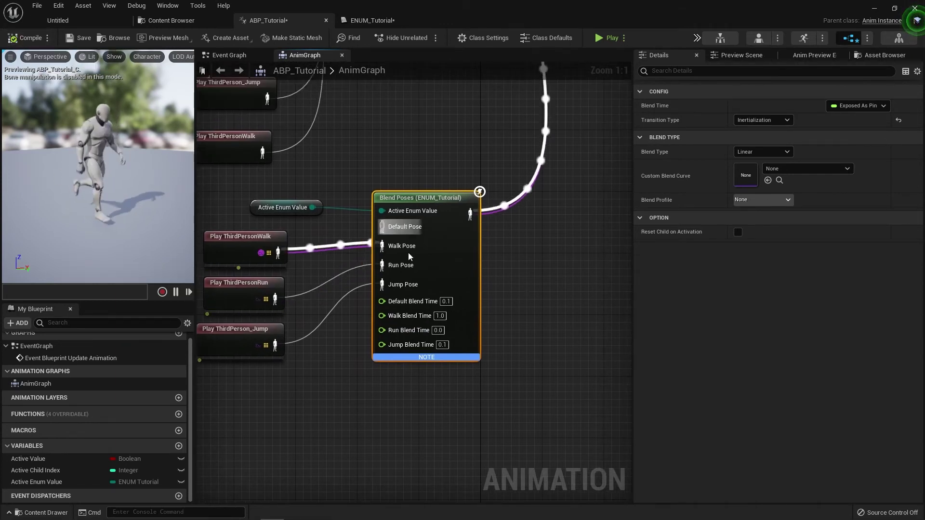
# Test the Inertialization transition in the animation preview by alternating Active Enum Value between run and walk, ending on run.
pyautogui.click(804, 57)
pyautogui.click(748, 146)
pyautogui.click(734, 161)
pyautogui.click(746, 145)
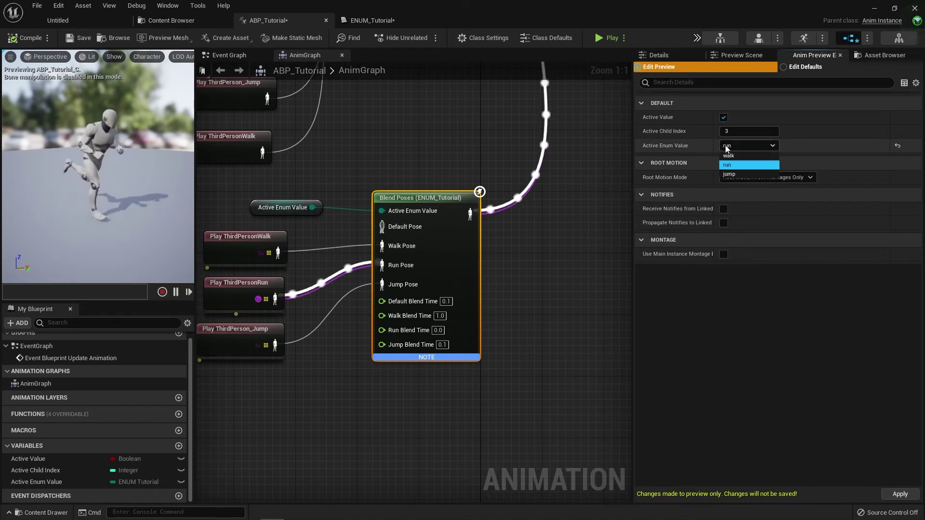
pyautogui.click(733, 156)
pyautogui.click(738, 147)
pyautogui.click(742, 164)
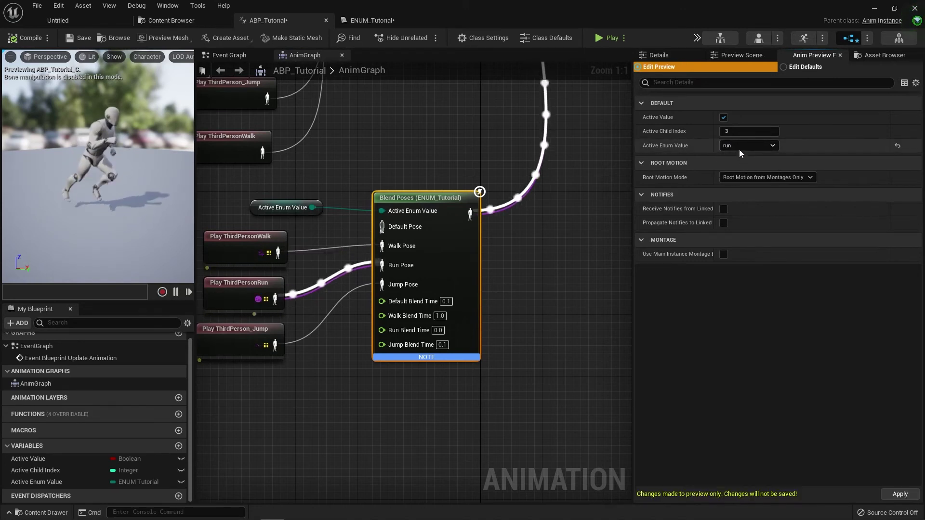
# Set the Default, Walk, Run and Jump Blend Times of the enum blend node to 1.0 and compile the animation blueprint.
pyautogui.click(443, 317)
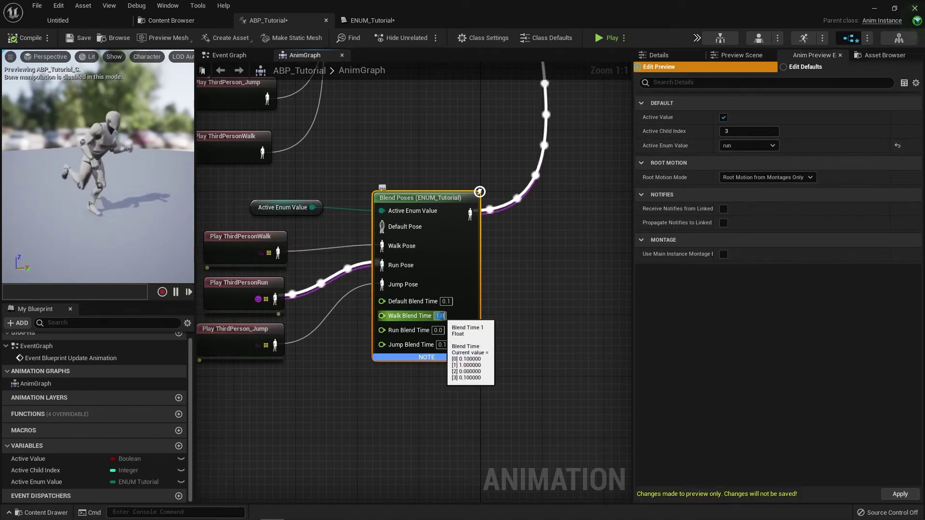
pyautogui.write('0.1')
pyautogui.press('Tab')
pyautogui.click(442, 316)
pyautogui.write('1')
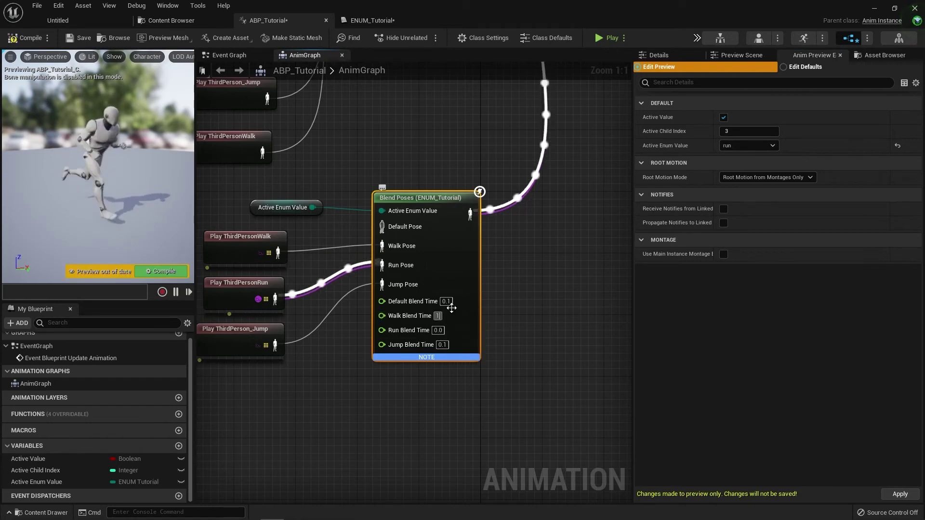
pyautogui.click(447, 302)
pyautogui.write('1')
pyautogui.click(440, 330)
pyautogui.write('1')
pyautogui.click(441, 345)
pyautogui.write('1')
pyautogui.click(26, 39)
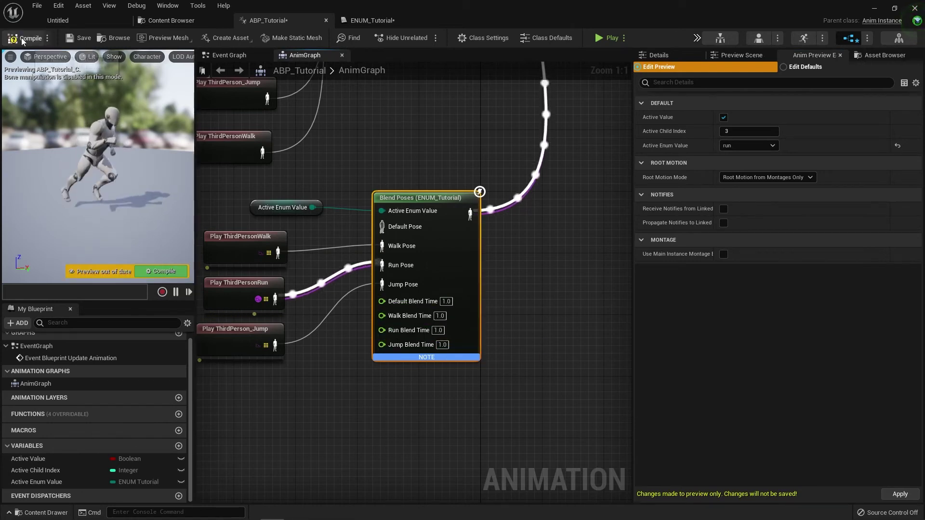
# Test the one-second blends in the animation preview by alternating Active Enum Value between run and jump, ending on jump.
pyautogui.click(728, 149)
pyautogui.click(736, 166)
pyautogui.click(738, 147)
pyautogui.click(741, 164)
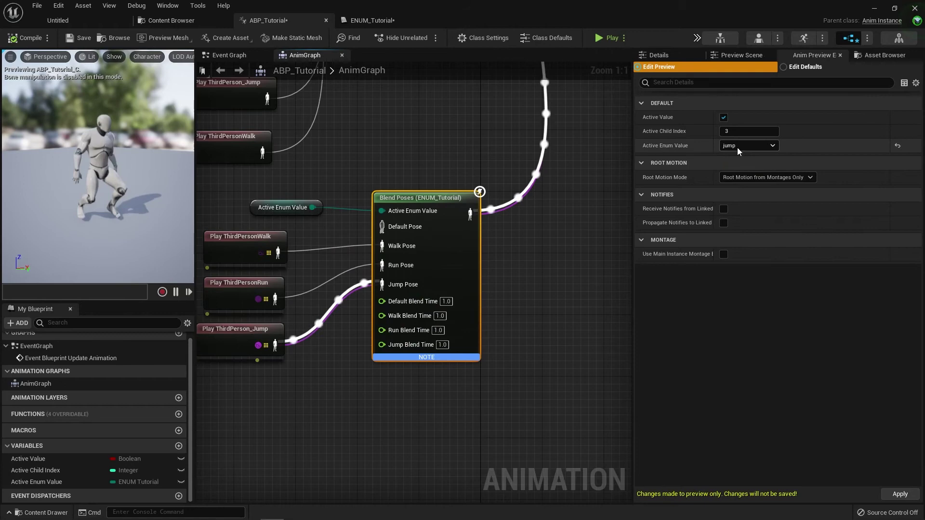
pyautogui.click(737, 148)
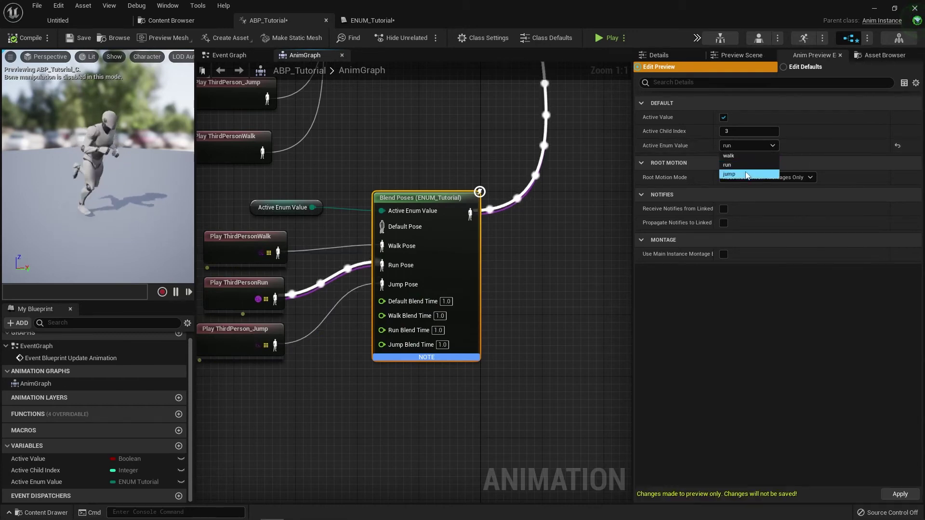
pyautogui.click(729, 174)
# Move the Output Pose node down so it lines up with the enum blend node's output.
pyautogui.moveTo(520, 237); pyautogui.dragTo(449, 307, button='right')
pyautogui.scroll(-4, 449, 340)
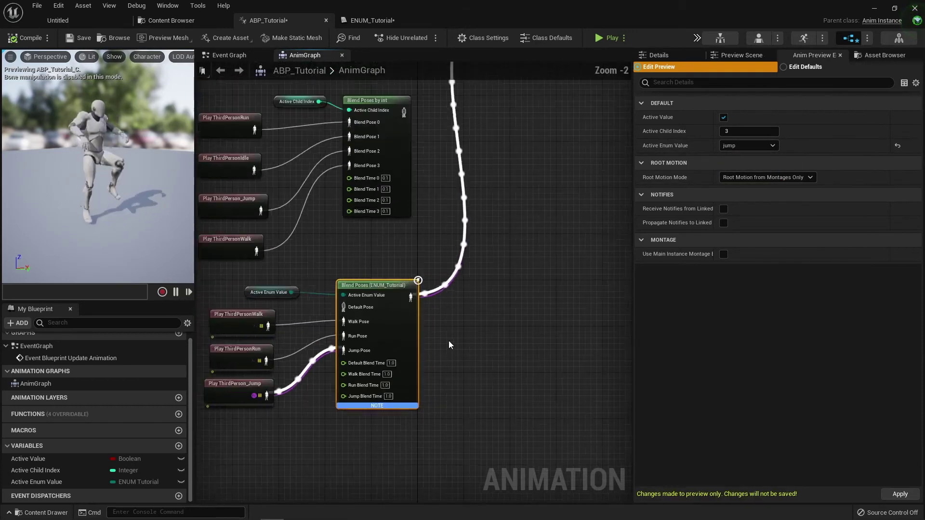
pyautogui.moveTo(500, 116); pyautogui.dragTo(548, 307)
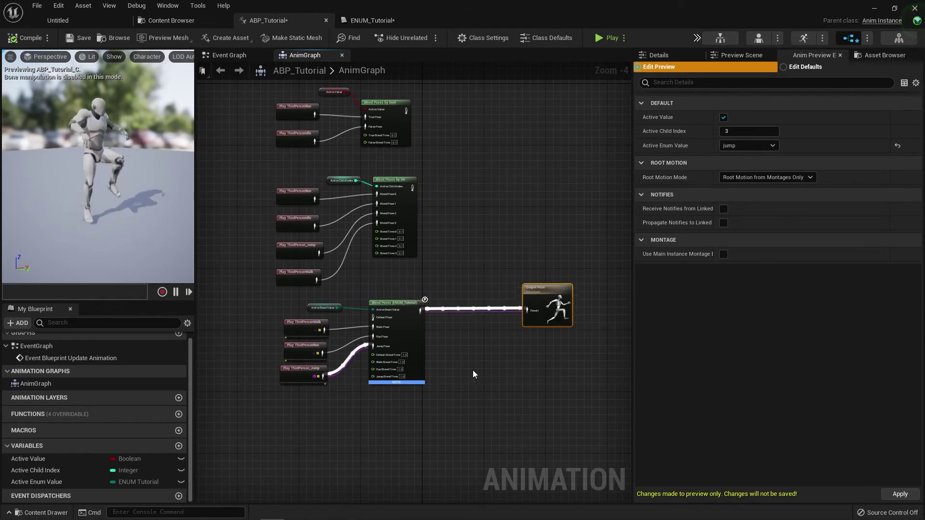
# Add an Inertialization node to the AnimGraph beside the enum blend node.
pyautogui.moveTo(436, 348); pyautogui.dragTo(426, 308, button='right')
pyautogui.rightClick(428, 311)
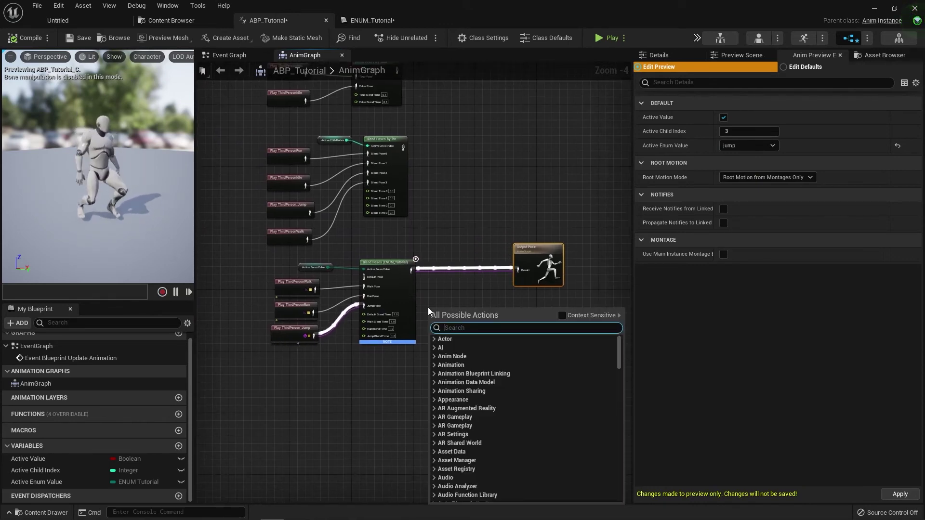
pyautogui.write('inerti')
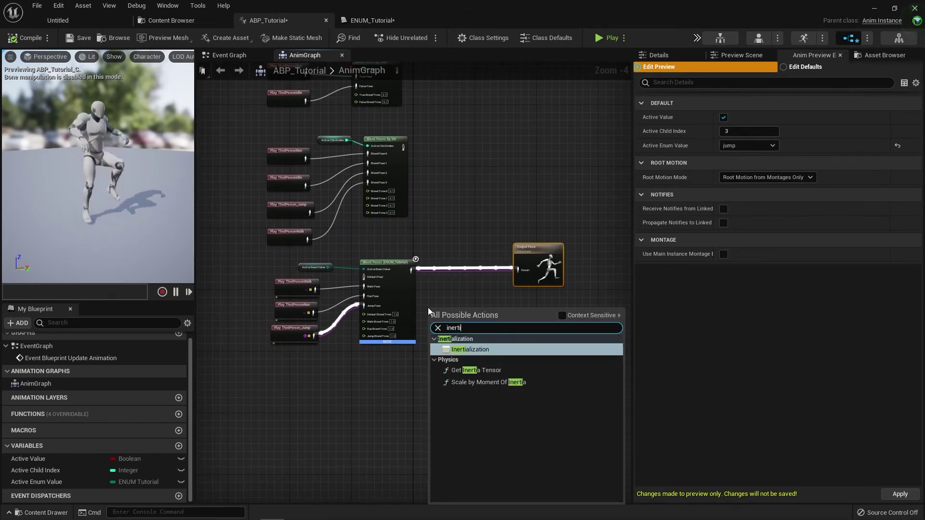
pyautogui.press('Return')
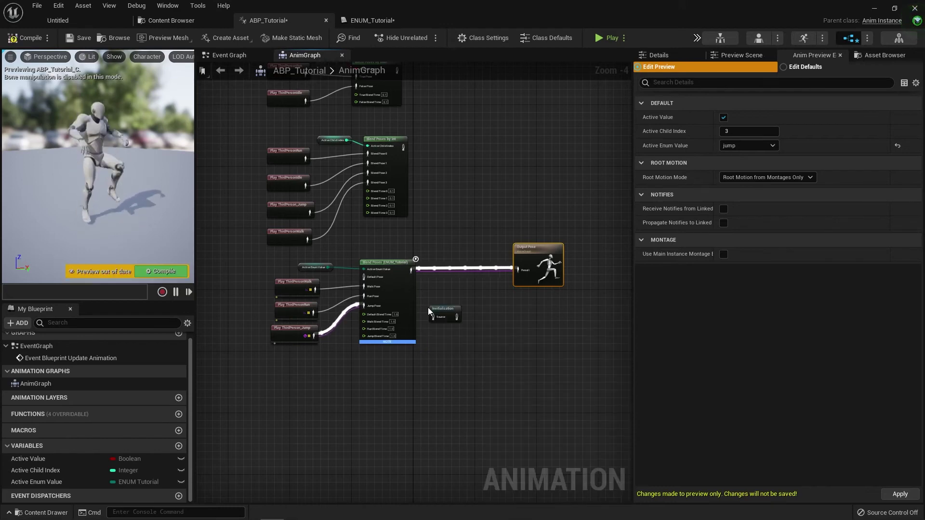
# Insert the Inertialization node into the connection between the enum blend node and Output Pose, and compile the blueprint.
pyautogui.scroll(2, 428, 307)
pyautogui.scroll(1, 594, 220)
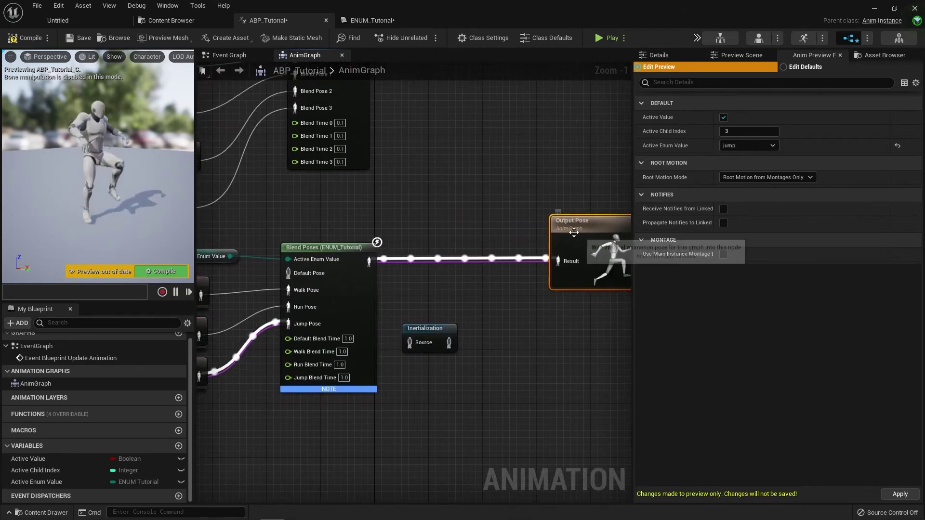
pyautogui.moveTo(298, 248); pyautogui.dragTo(325, 247, button='right')
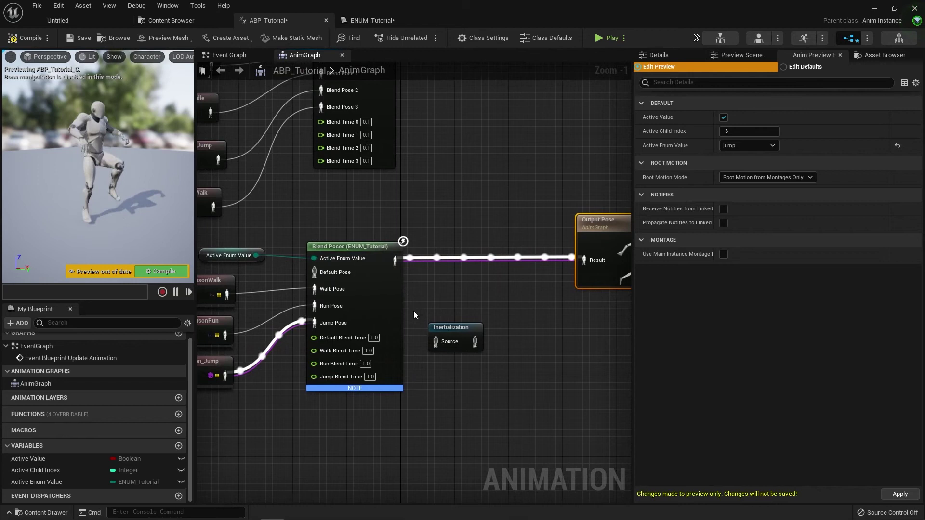
pyautogui.moveTo(450, 329); pyautogui.dragTo(470, 268)
pyautogui.moveTo(395, 261); pyautogui.dragTo(481, 254)
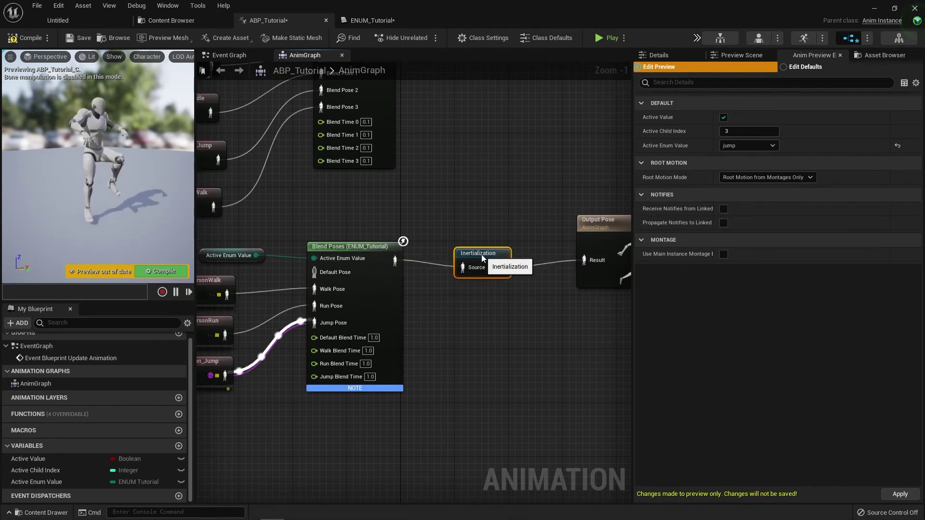
pyautogui.click(23, 38)
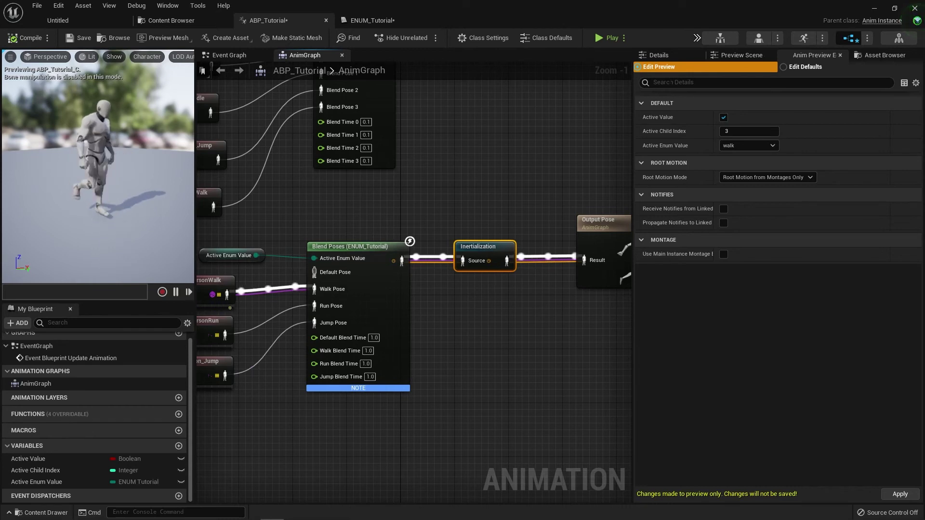
# Test the inertialized transitions in the animation preview by switching Active Enum Value to run, jump, walk and run again.
pyautogui.click(746, 145)
pyautogui.click(736, 166)
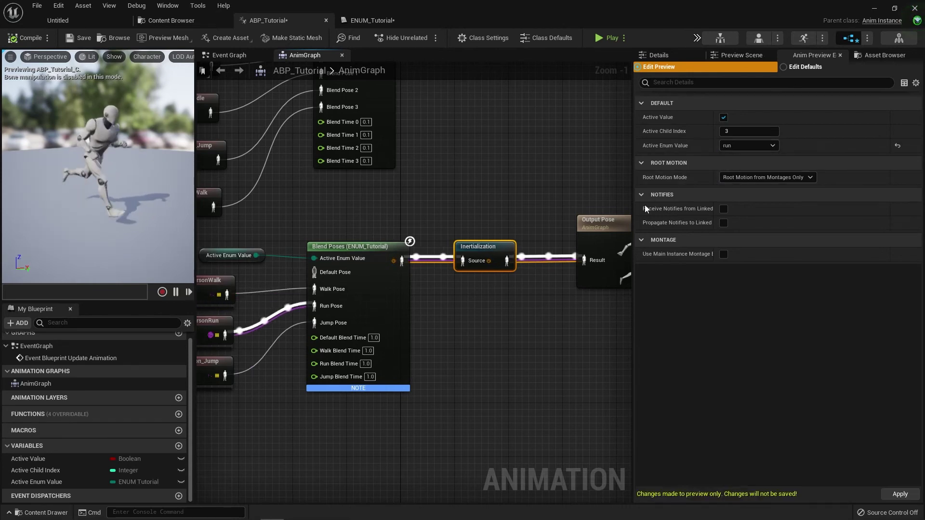
pyautogui.click(748, 145)
pyautogui.click(735, 175)
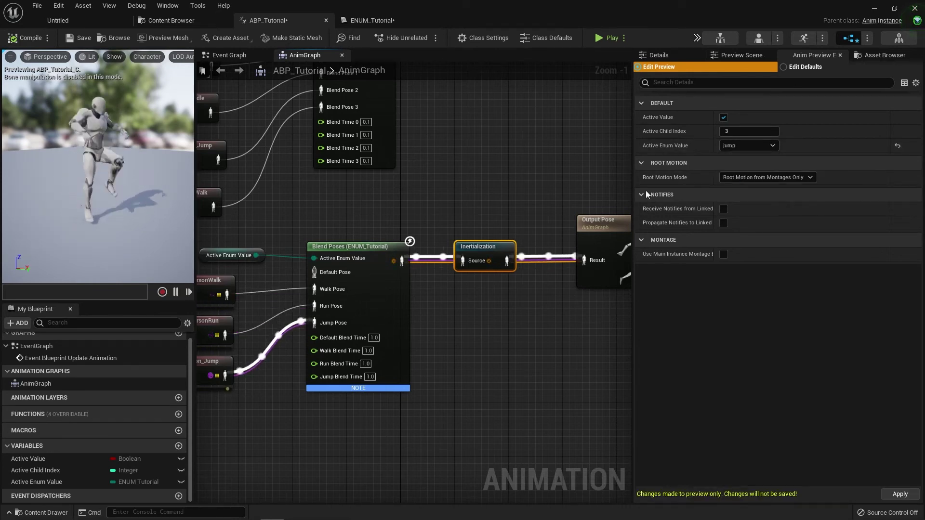
pyautogui.click(747, 146)
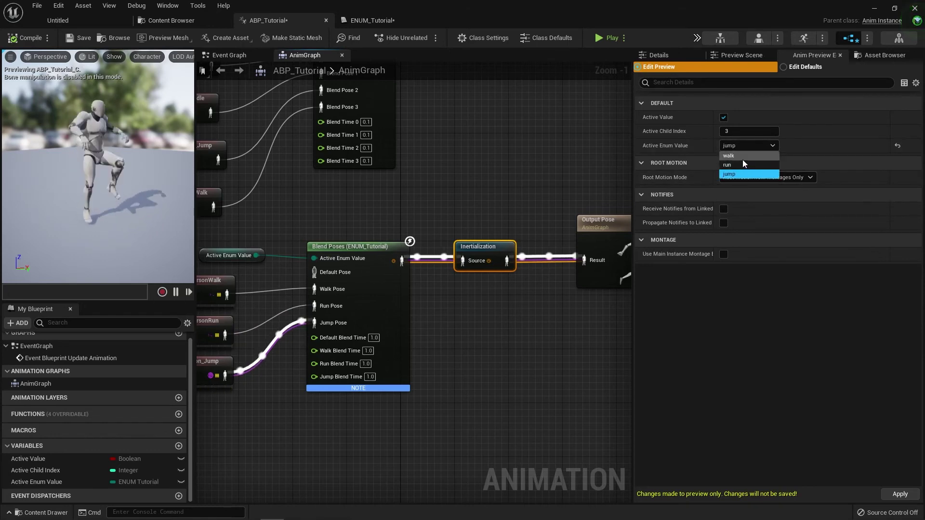
pyautogui.click(733, 156)
pyautogui.click(750, 147)
pyautogui.click(749, 165)
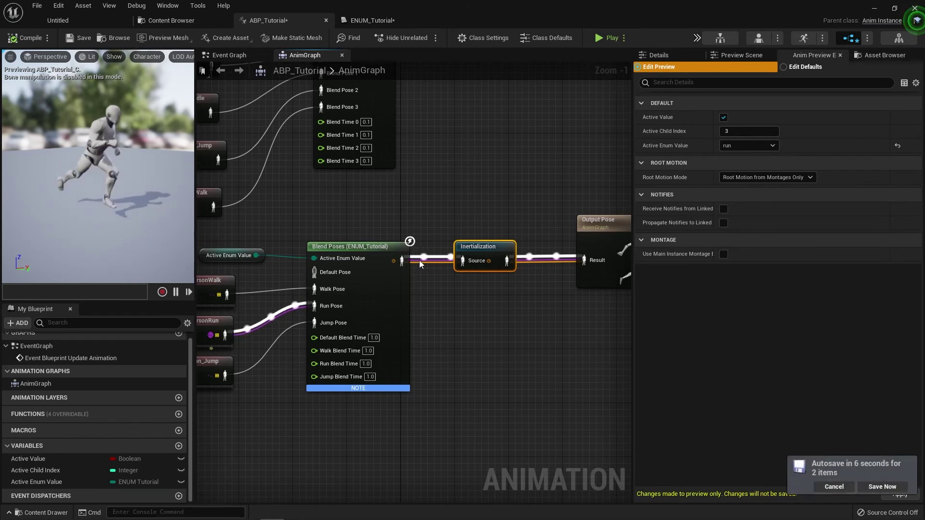
# Show the enum blend node's details and review the available Blend Type options, leaving it on Linear.
pyautogui.moveTo(445, 283); pyautogui.dragTo(477, 264, button='right')
pyautogui.click(430, 269)
pyautogui.moveTo(499, 332); pyautogui.dragTo(527, 324, button='right')
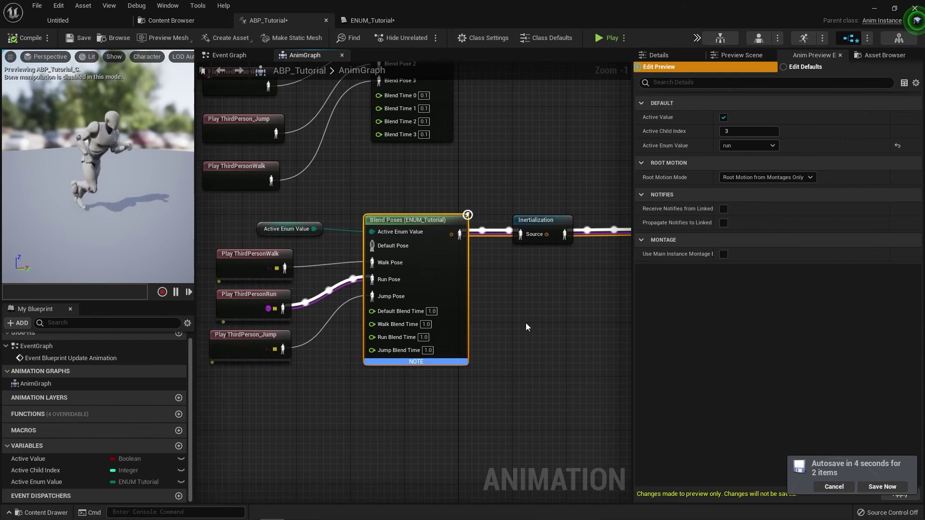
pyautogui.click(669, 53)
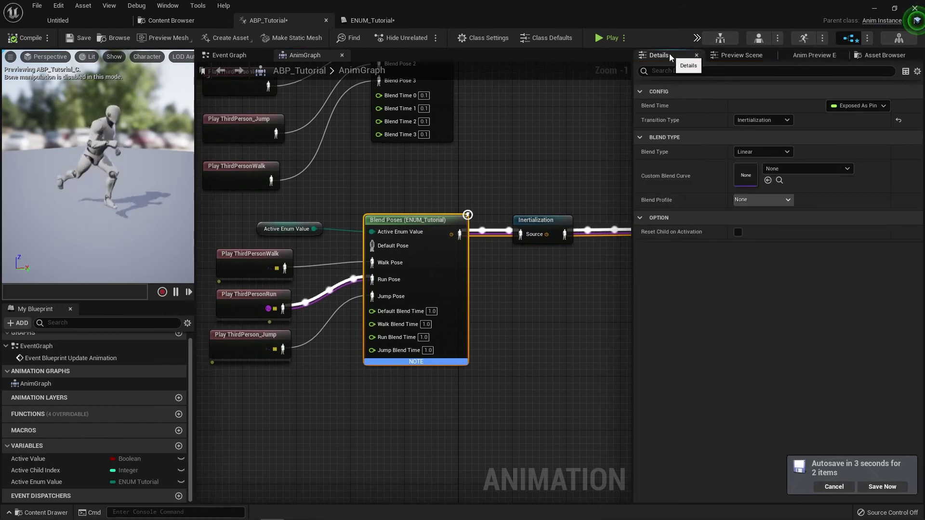
pyautogui.click(773, 154)
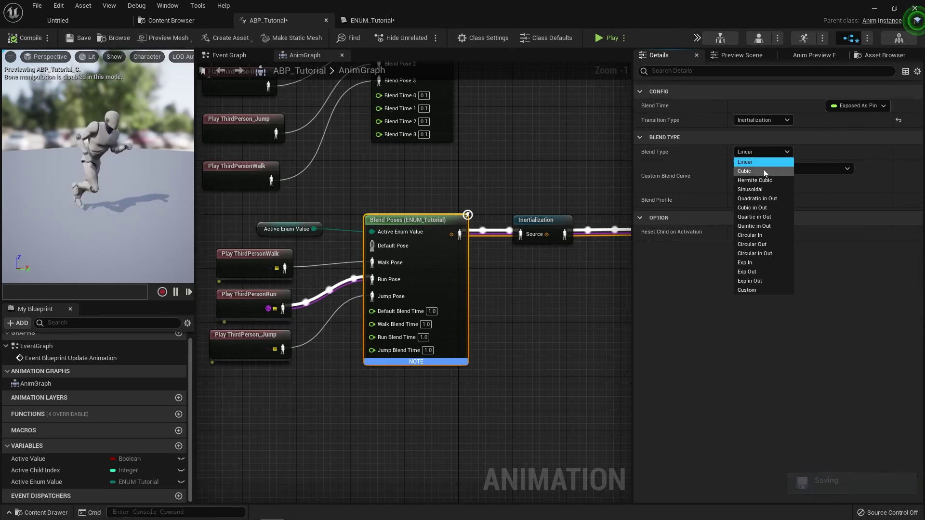
pyautogui.click(661, 184)
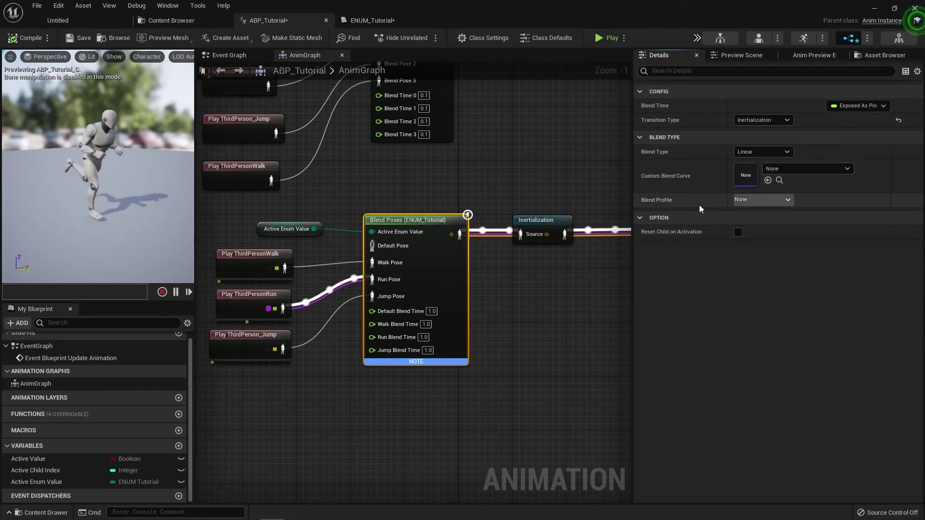
# Collapse the node's Blend Type and Config settings and examine the Reset Child on Activation option.
pyautogui.click(664, 136)
pyautogui.click(660, 91)
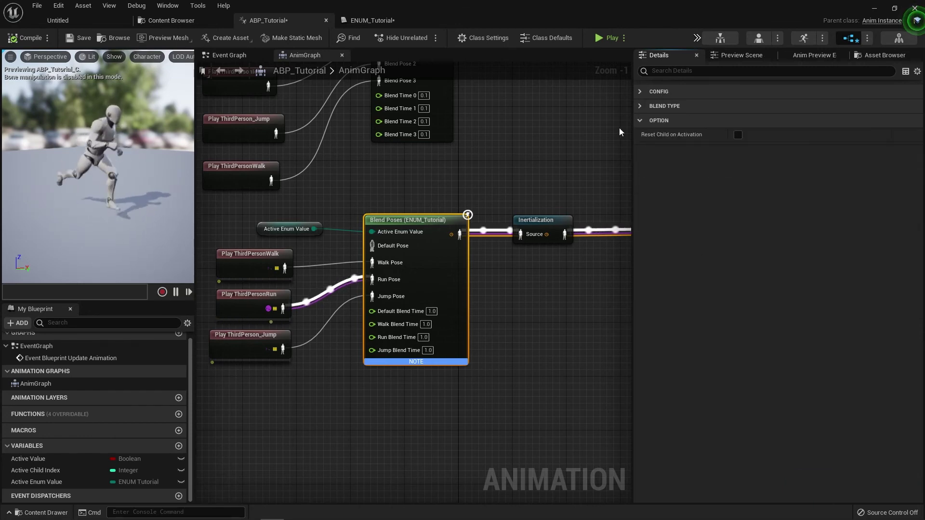
pyautogui.moveTo(673, 137)
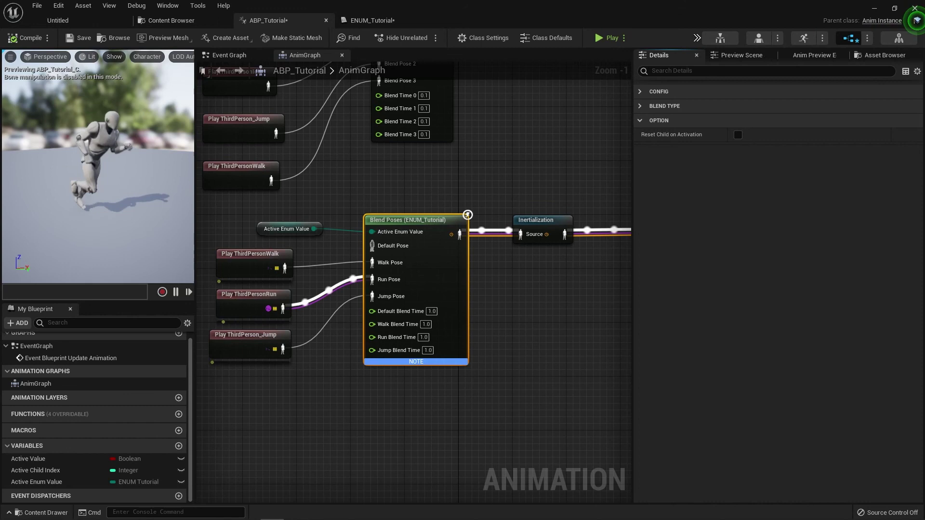
# Review the bool, int and enum blend setups in the AnimGraph, highlighting each group of nodes, and clear the selection.
pyautogui.moveTo(506, 315); pyautogui.dragTo(529, 360, button='right')
pyautogui.scroll(-1, 527, 352)
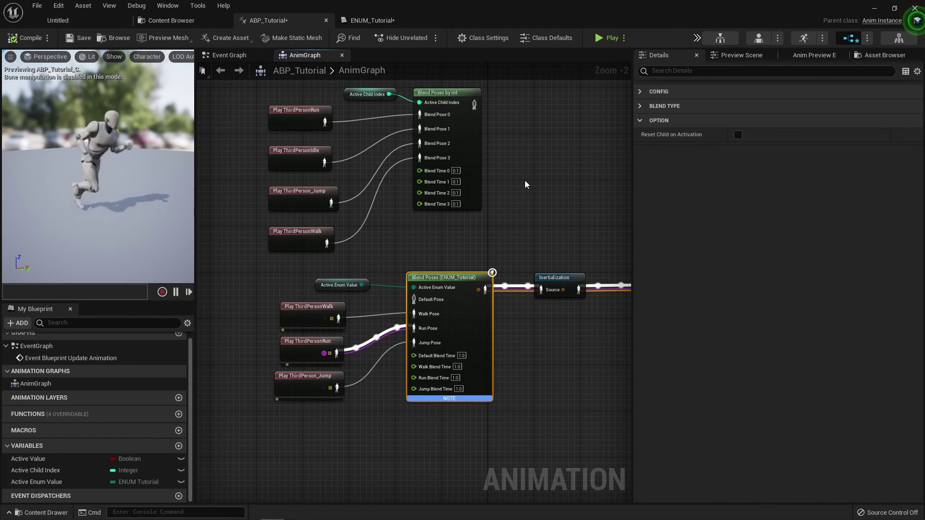
pyautogui.moveTo(524, 183); pyautogui.dragTo(514, 219, button='right')
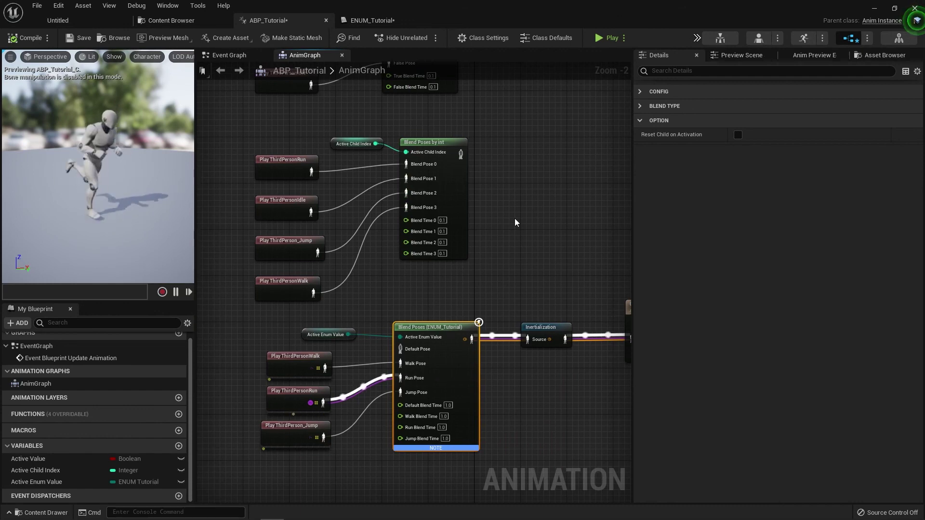
pyautogui.moveTo(515, 218); pyautogui.dragTo(544, 337, button='right')
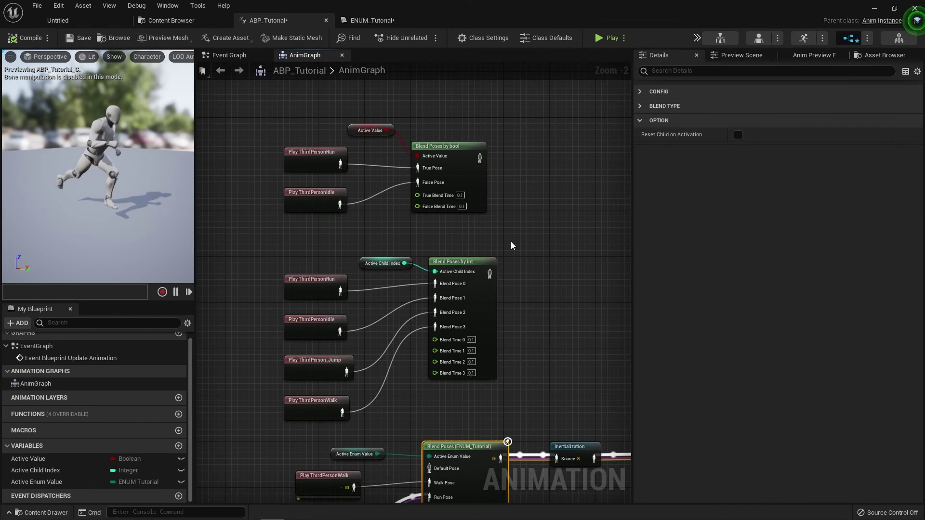
pyautogui.moveTo(510, 241); pyautogui.dragTo(252, 119)
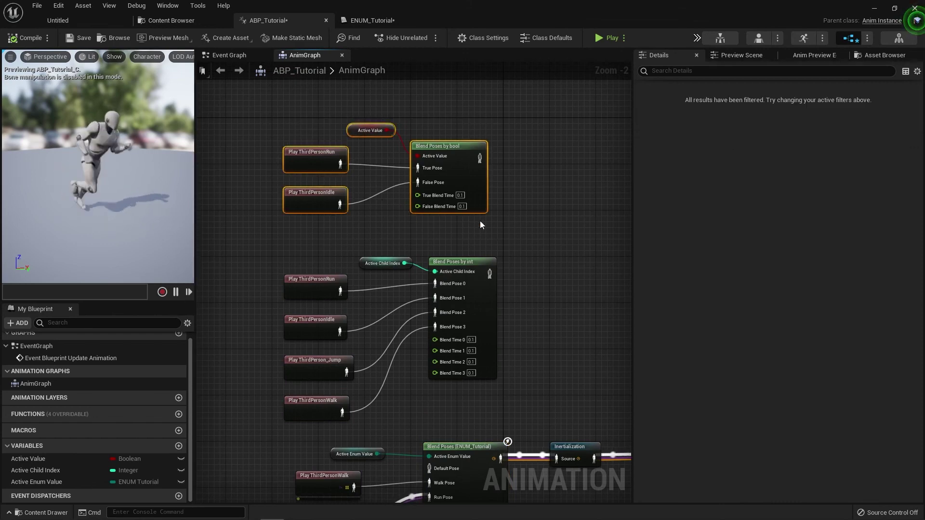
pyautogui.moveTo(550, 190); pyautogui.dragTo(520, 151, button='right')
pyautogui.moveTo(506, 289); pyautogui.dragTo(512, 248, button='right')
pyautogui.moveTo(506, 323); pyautogui.dragTo(252, 177)
pyautogui.moveTo(493, 262); pyautogui.dragTo(491, 182, button='right')
pyautogui.moveTo(552, 394); pyautogui.dragTo(259, 266)
pyautogui.click(253, 273)
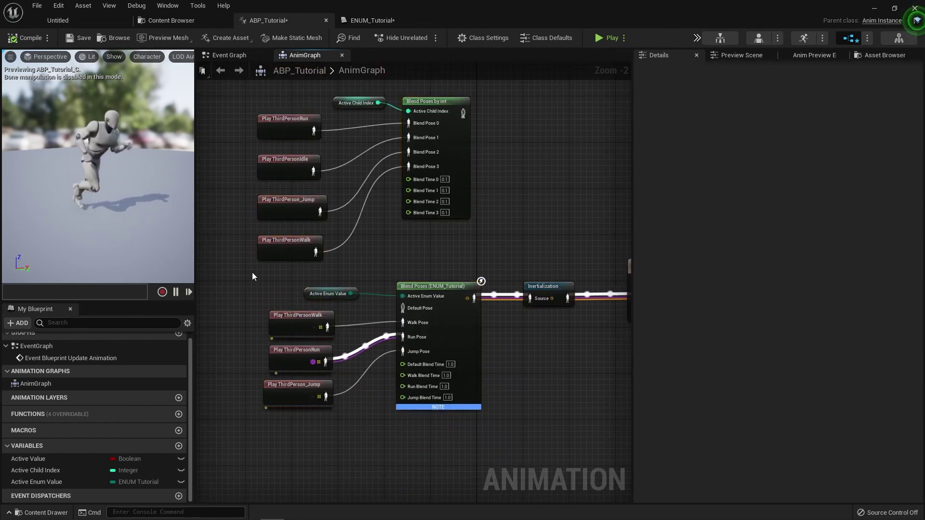